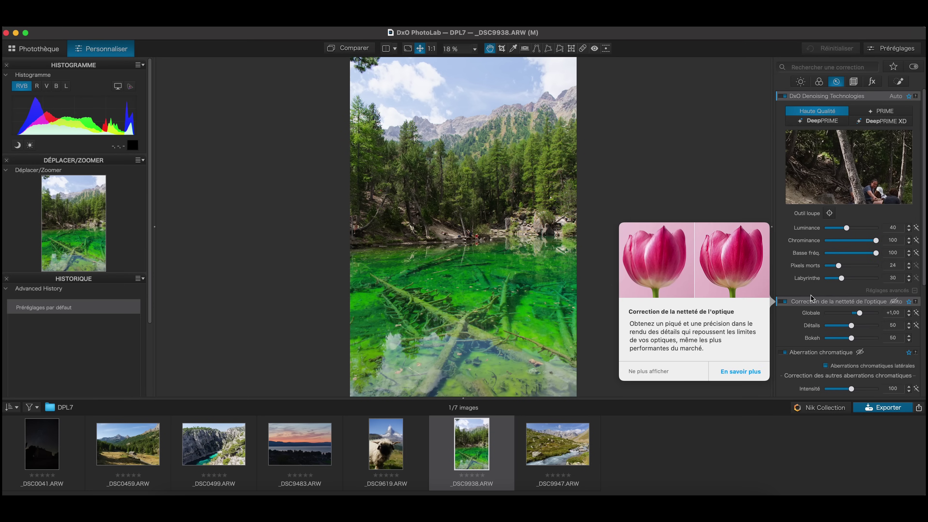
# Step: Examine the detail, geometry and light corrections applied by default to the lake photo, including Smart Lighting and ClearView Plus
pyautogui.scroll(-1, 825, 310)
pyautogui.scroll(-3, 825, 310)
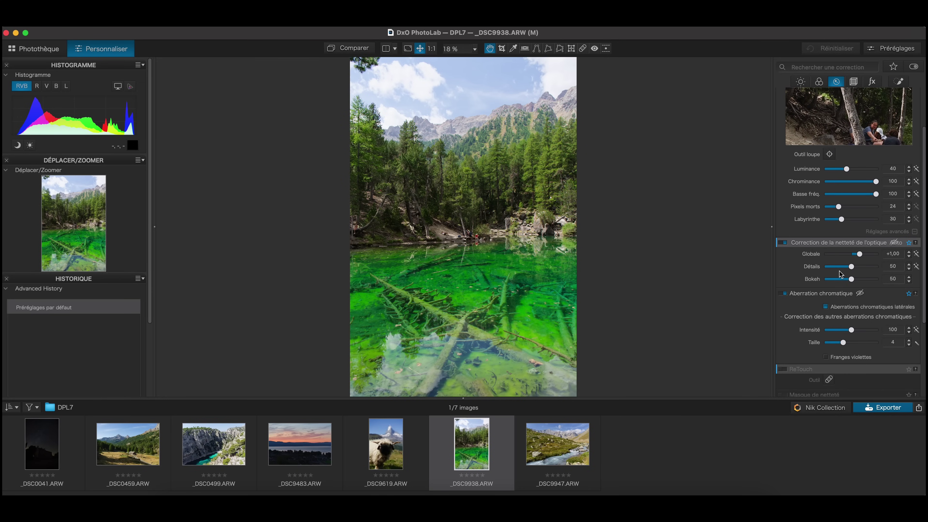
pyautogui.scroll(-2, 840, 273)
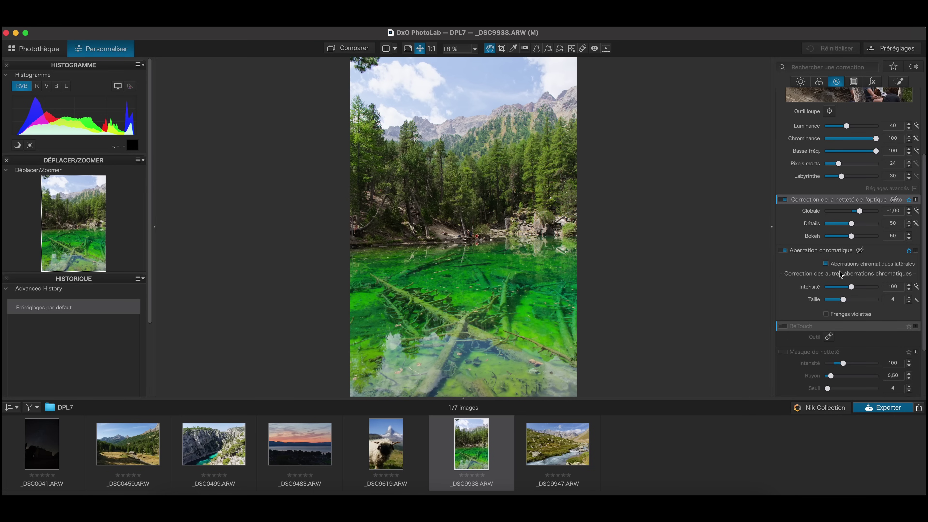
pyautogui.click(857, 81)
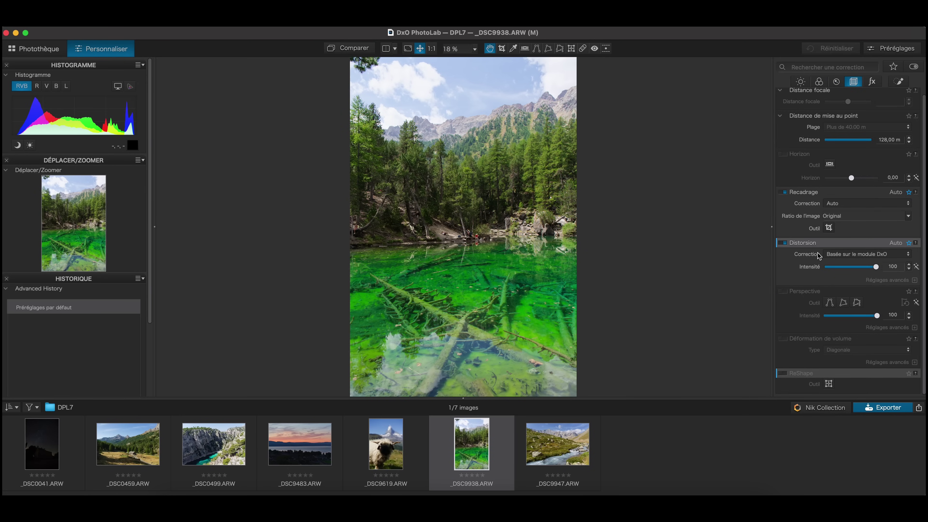
pyautogui.click(804, 82)
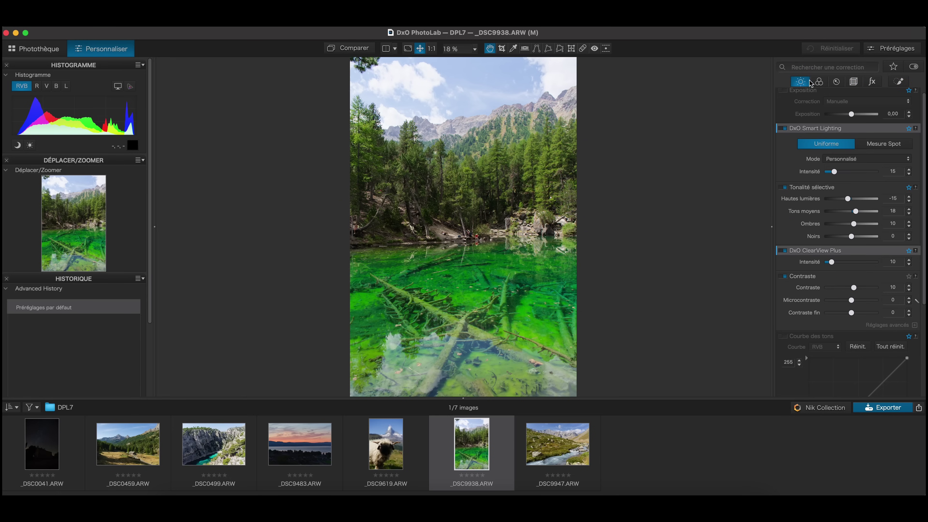
pyautogui.moveTo(811, 129)
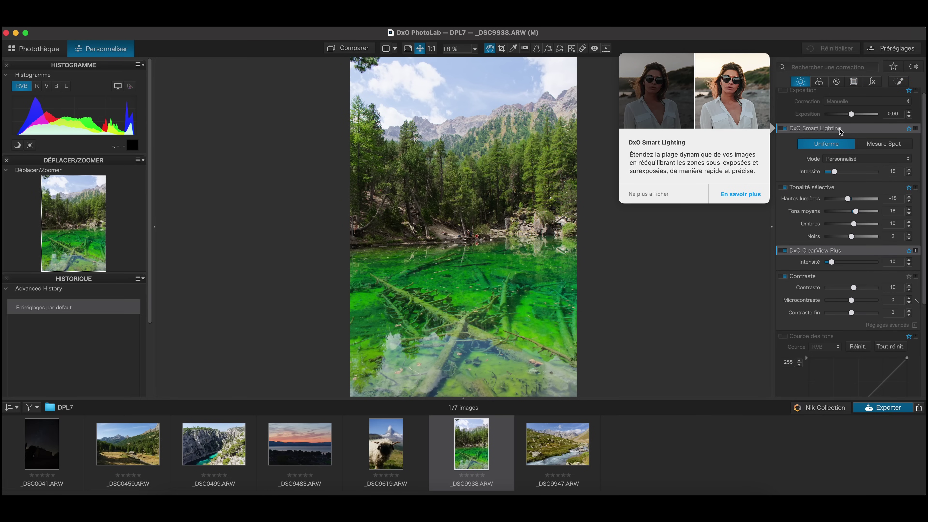
pyautogui.moveTo(808, 251)
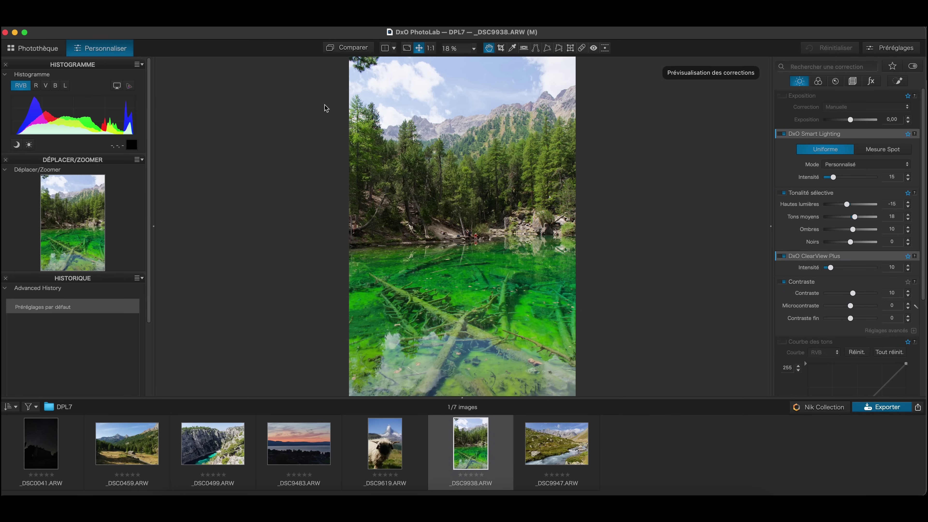
# Step: Compare the lake photo with and without its corrections
pyautogui.click(354, 49)
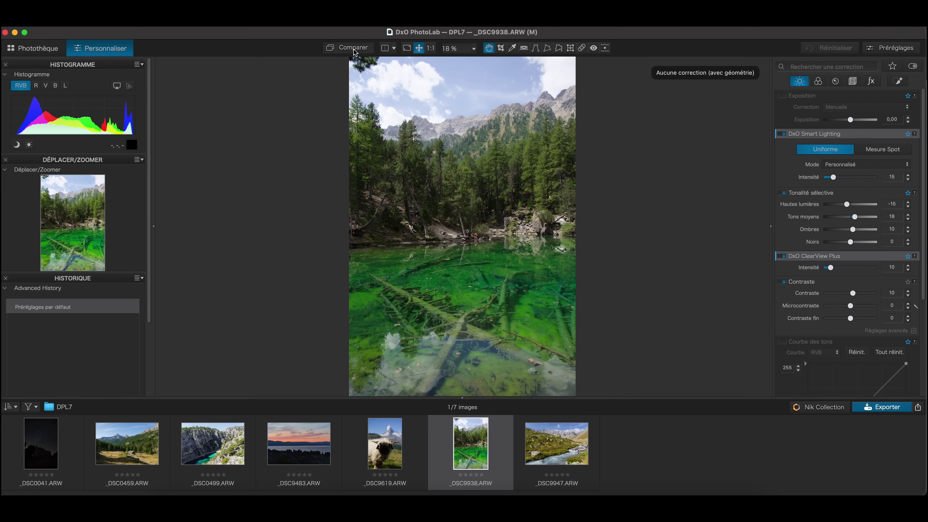
pyautogui.click(353, 51)
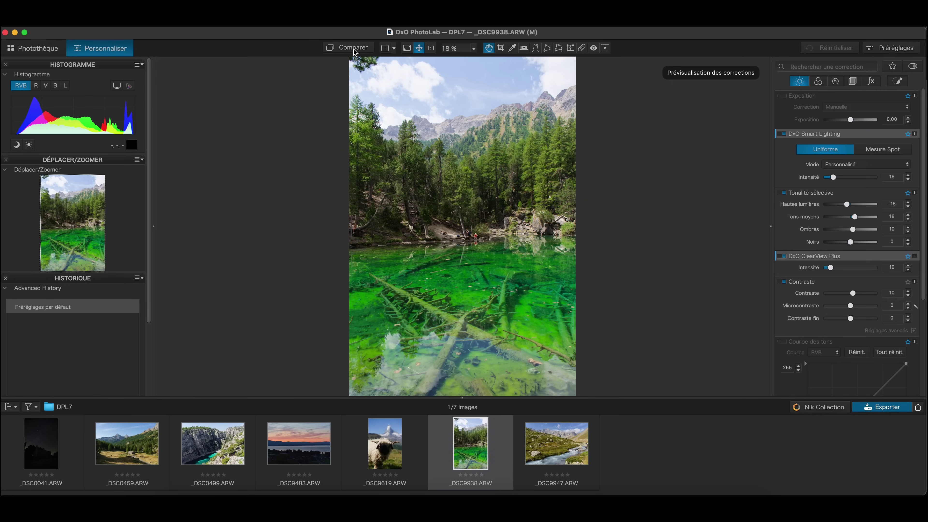
pyautogui.click(354, 52)
pyautogui.click(354, 49)
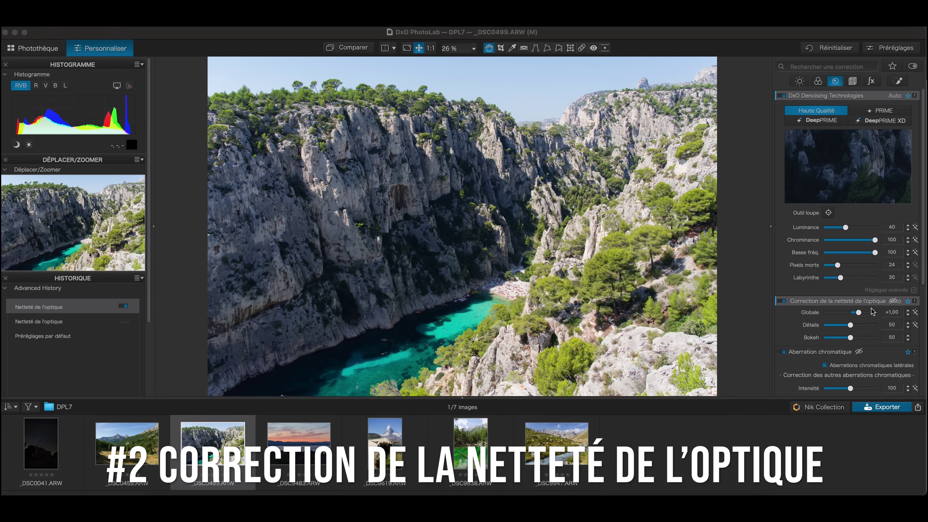
# Step: Switch off the lens sharpness correction on _DSC0499.ARW, inspect the cliff top at 100%, and re-enable the correction
pyautogui.click(781, 302)
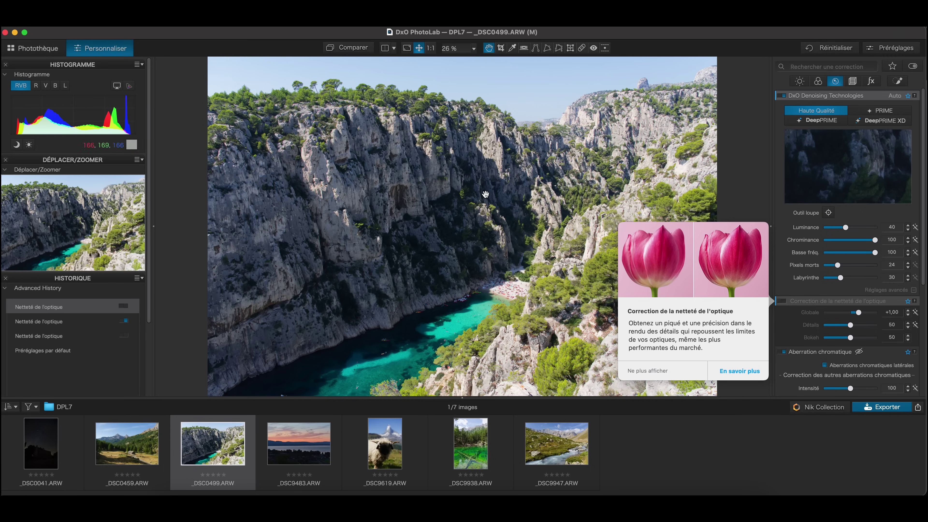
pyautogui.click(430, 50)
pyautogui.moveTo(508, 239); pyautogui.dragTo(616, 305)
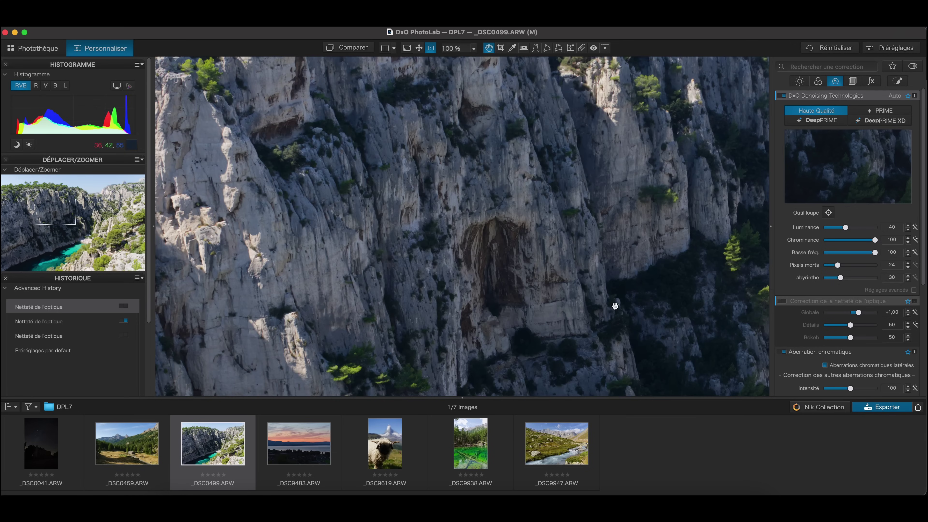
pyautogui.moveTo(469, 187); pyautogui.dragTo(666, 312)
pyautogui.moveTo(585, 176); pyautogui.dragTo(554, 251)
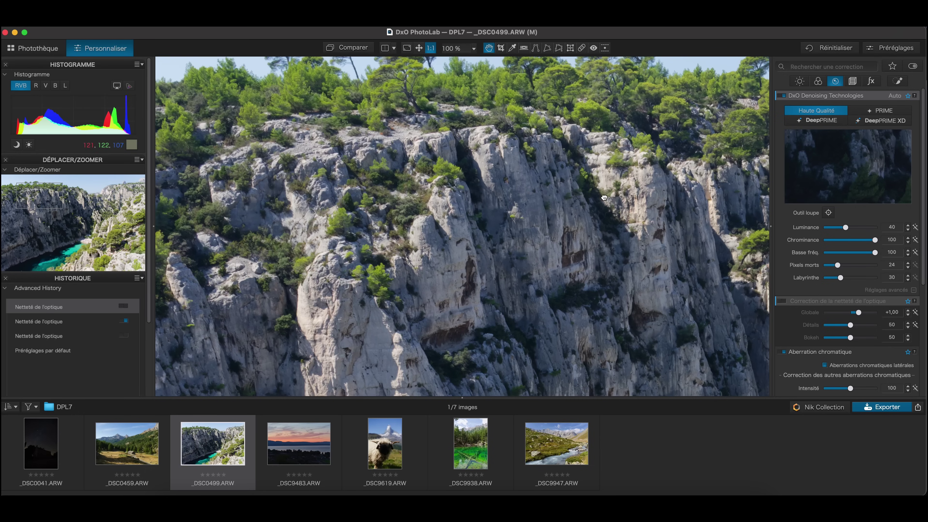
pyautogui.moveTo(604, 198); pyautogui.dragTo(577, 217)
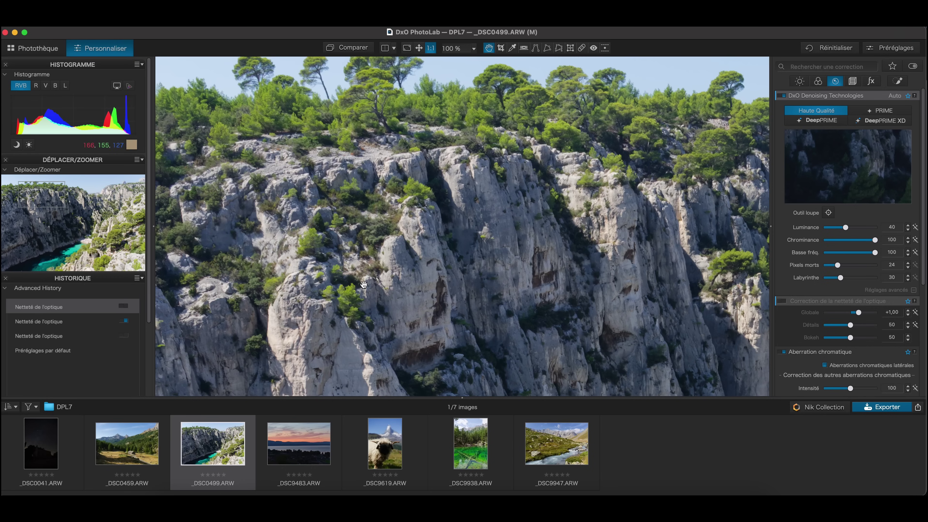
pyautogui.click(784, 302)
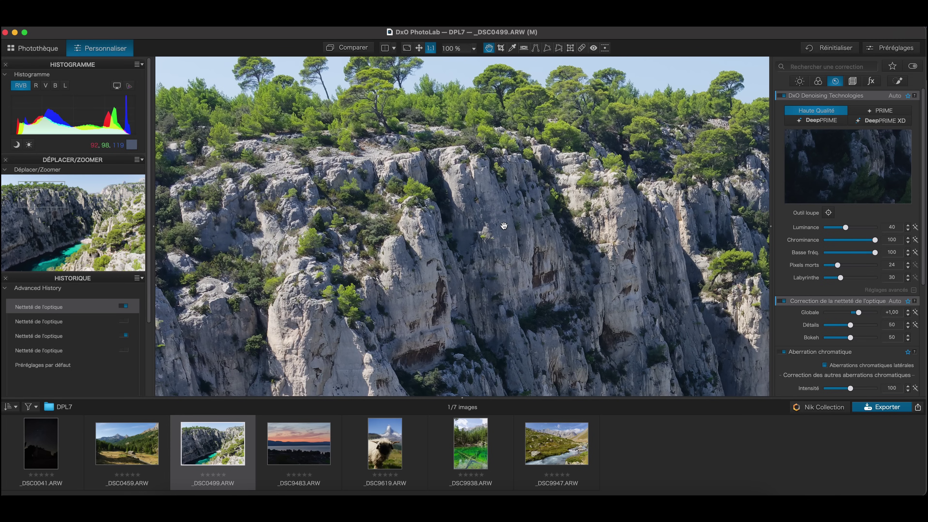
# Step: Compare the sharpened cliff at 100% with its uncorrected version
pyautogui.click(356, 49)
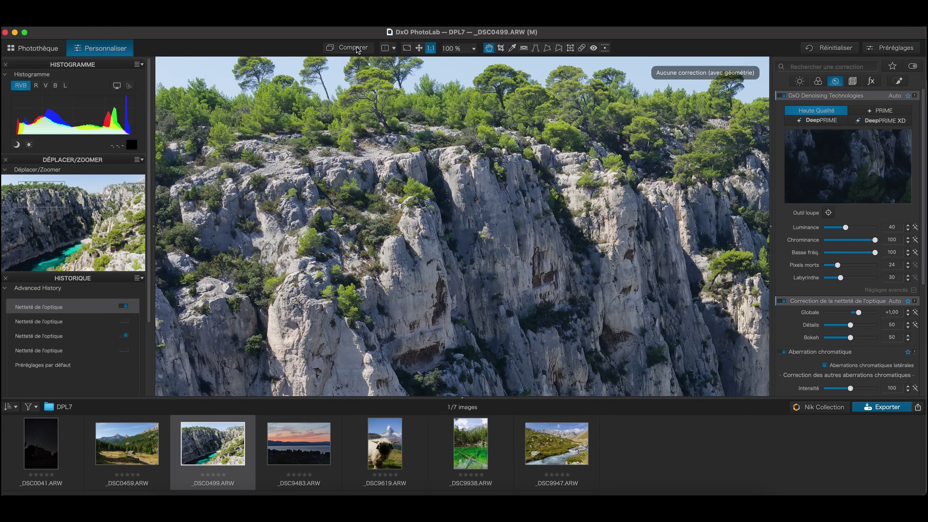
pyautogui.click(357, 49)
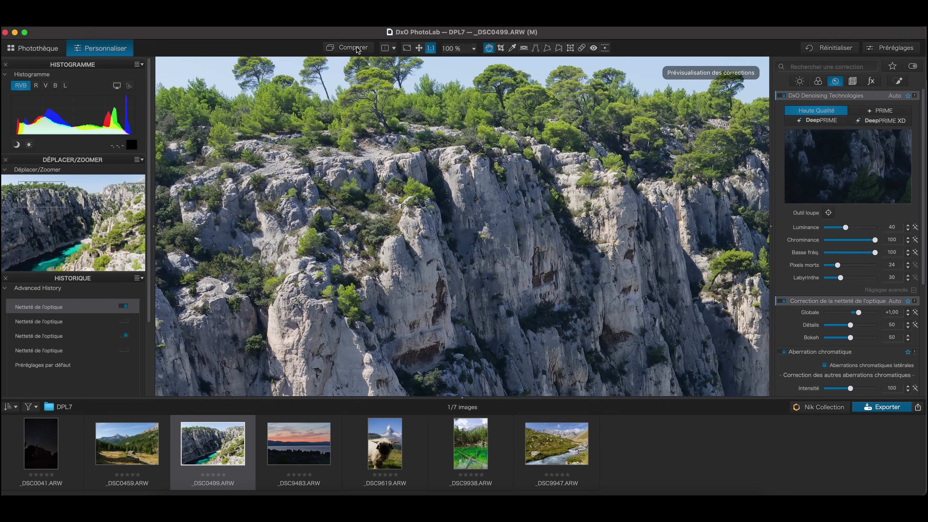
pyautogui.click(357, 50)
pyautogui.moveTo(858, 312)
pyautogui.mouseDown()
pyautogui.moveTo(874, 314)
pyautogui.moveTo(860, 314)
pyautogui.mouseUp()
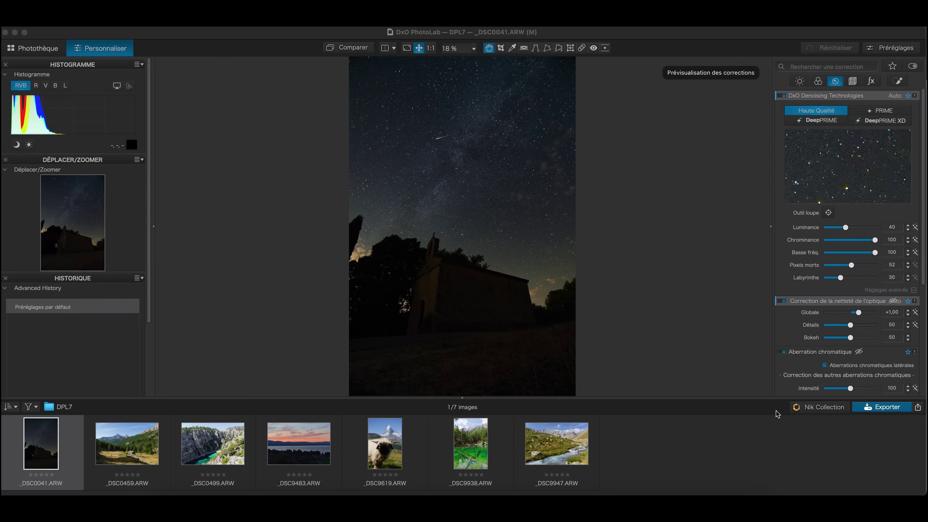
# Step: Compare the night-sky photo _DSC0041.ARW with and without its corrections
pyautogui.click(776, 411)
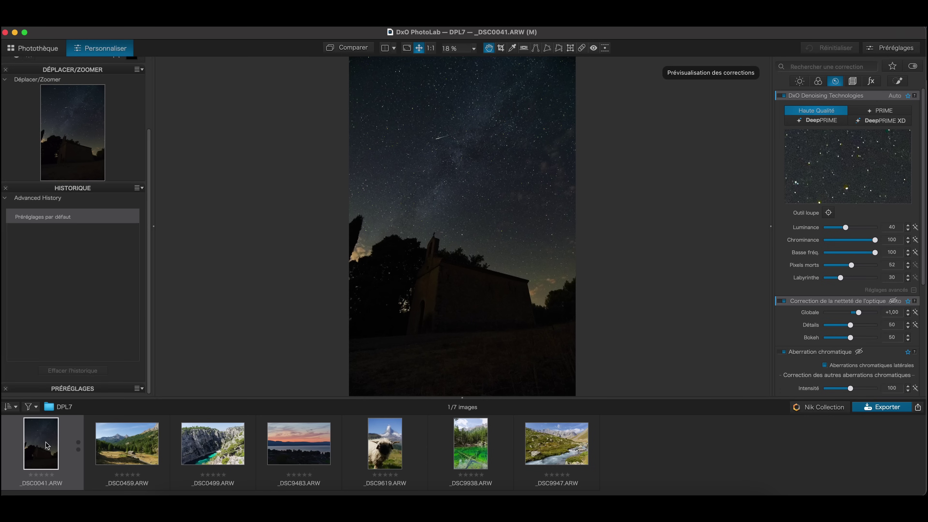
pyautogui.moveTo(41, 440)
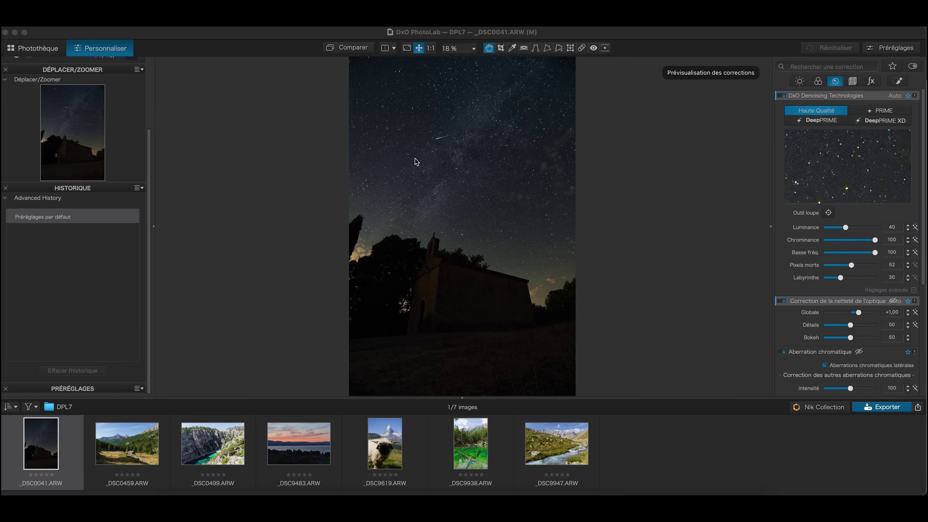
pyautogui.click(354, 50)
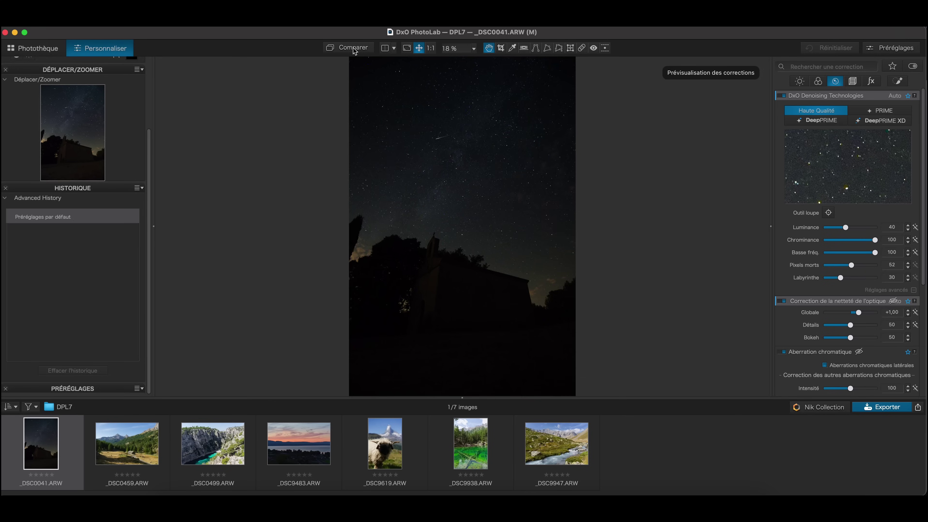
pyautogui.click(354, 50)
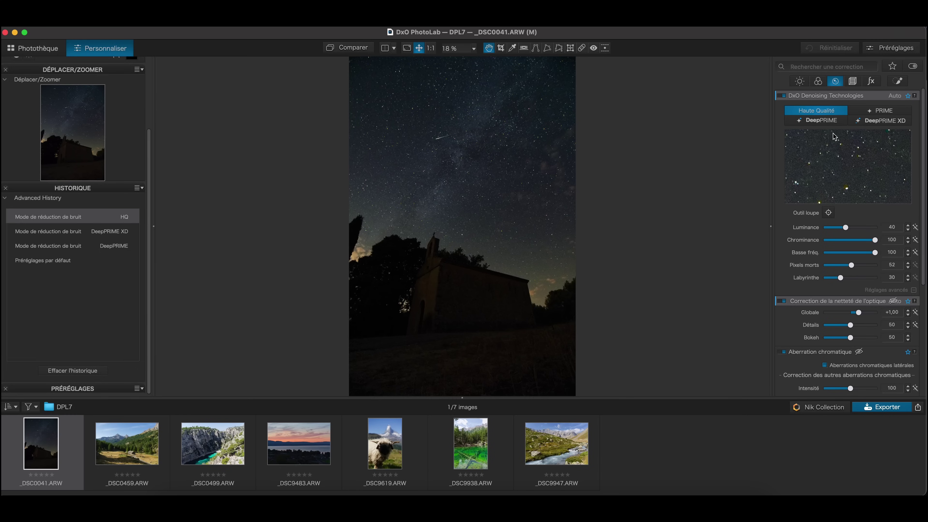
# Step: Compare the Haute Qualité and DeepPRIME noise reduction modes on the starry sky preview
pyautogui.click(828, 121)
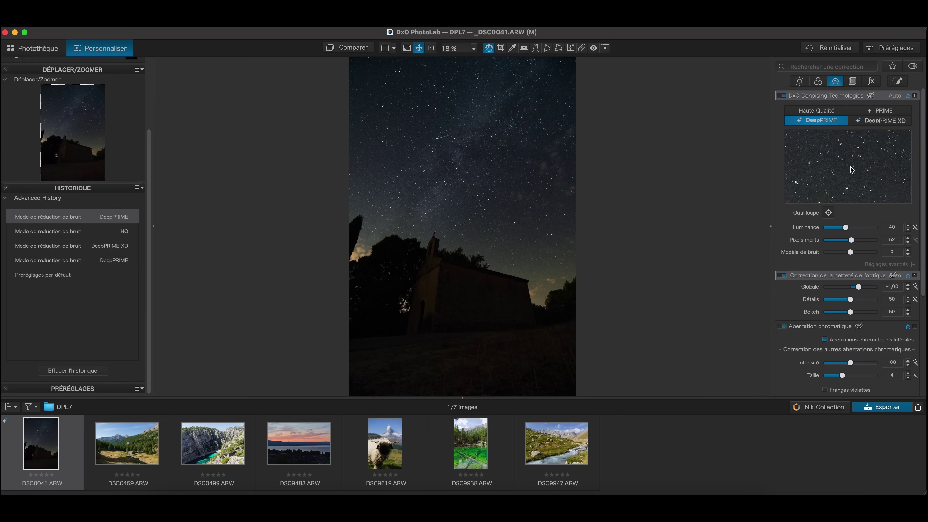
pyautogui.click(816, 111)
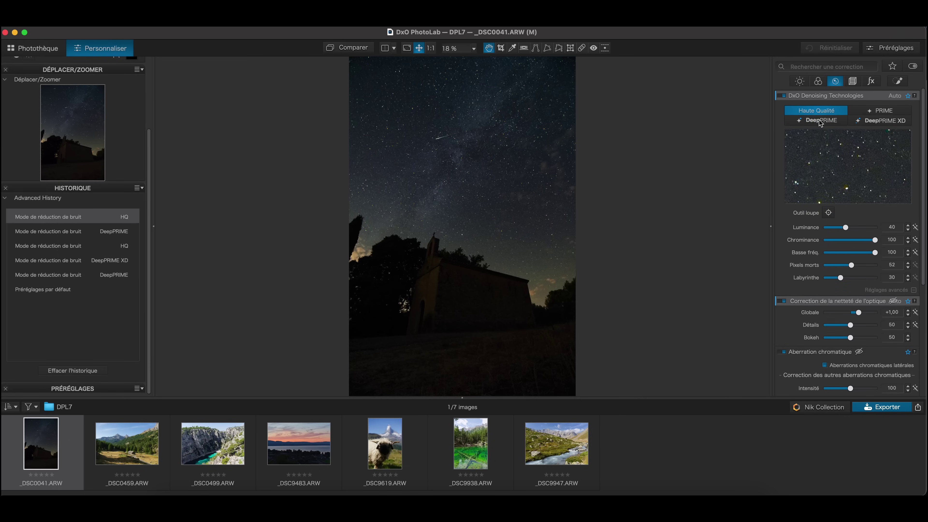
pyautogui.click(818, 120)
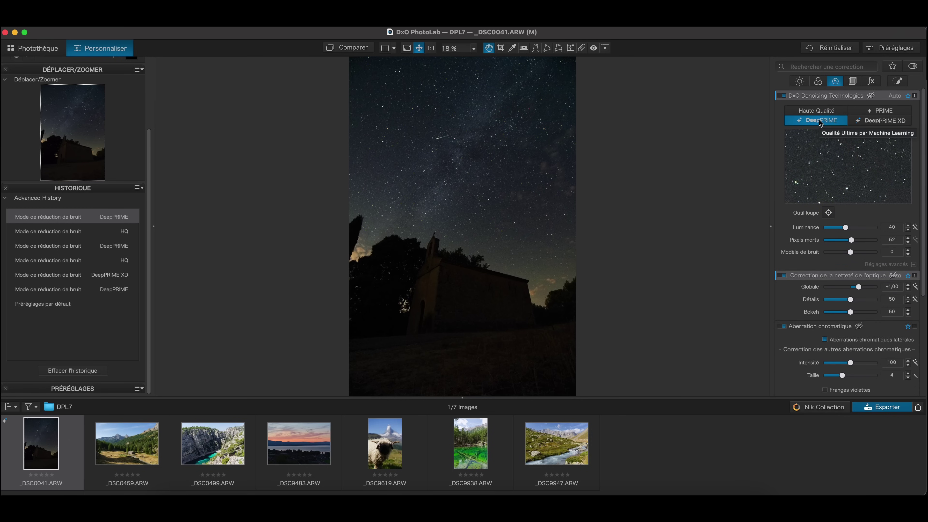
# Step: Compare DeepPRIME with DeepPRIME XD on the night photo and set its noise reduction to DeepPRIME XD
pyautogui.click(869, 122)
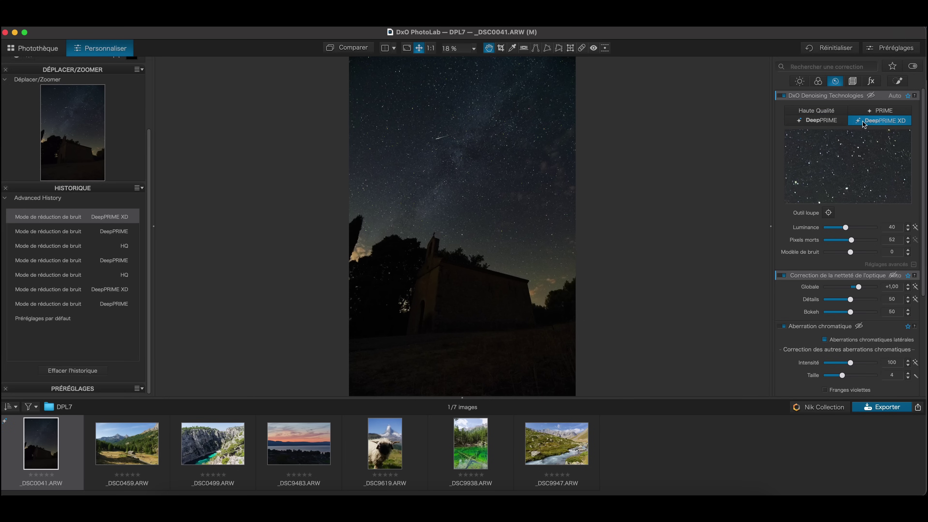
pyautogui.click(834, 124)
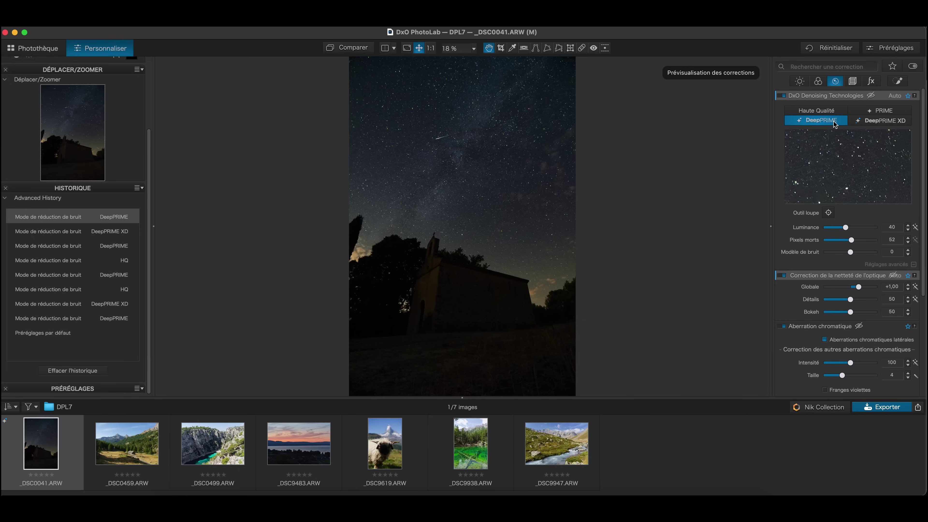
pyautogui.click(869, 124)
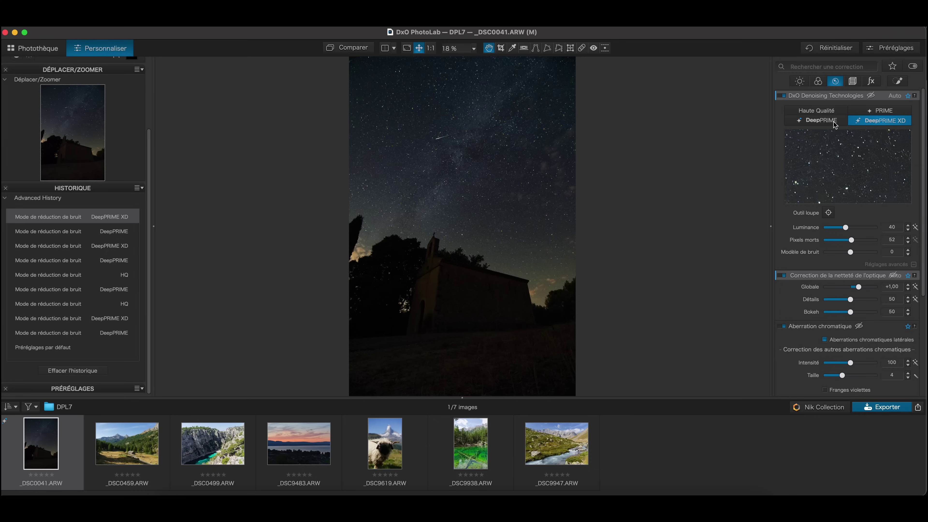
pyautogui.click(834, 123)
pyautogui.click(862, 122)
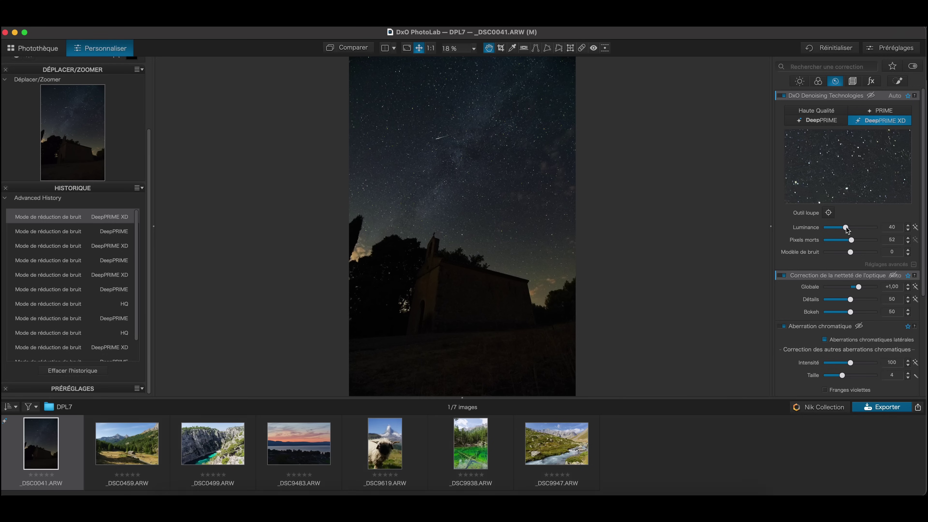
pyautogui.click(892, 200)
pyautogui.click(862, 179)
# Step: Show the light corrections of the sheep photo _DSC9619.ARW and compare it with its uncorrected version
pyautogui.click(395, 440)
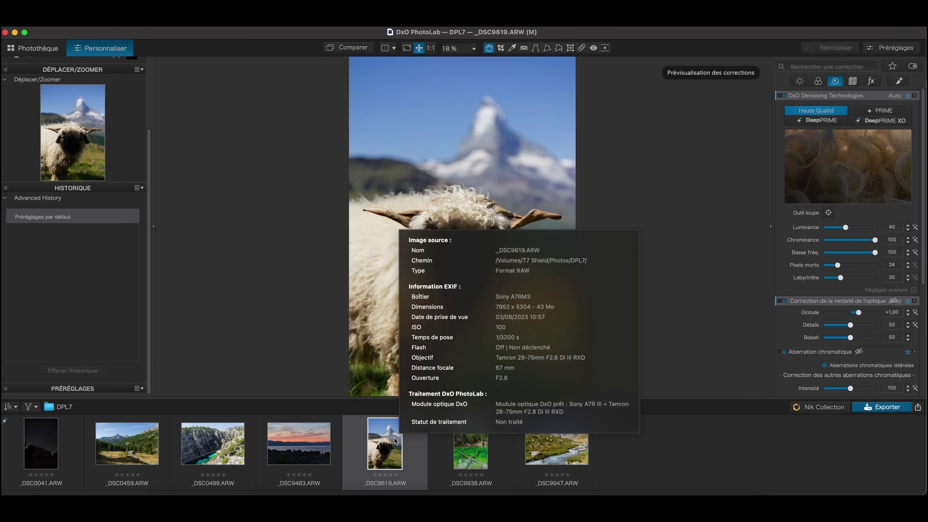
pyautogui.click(800, 81)
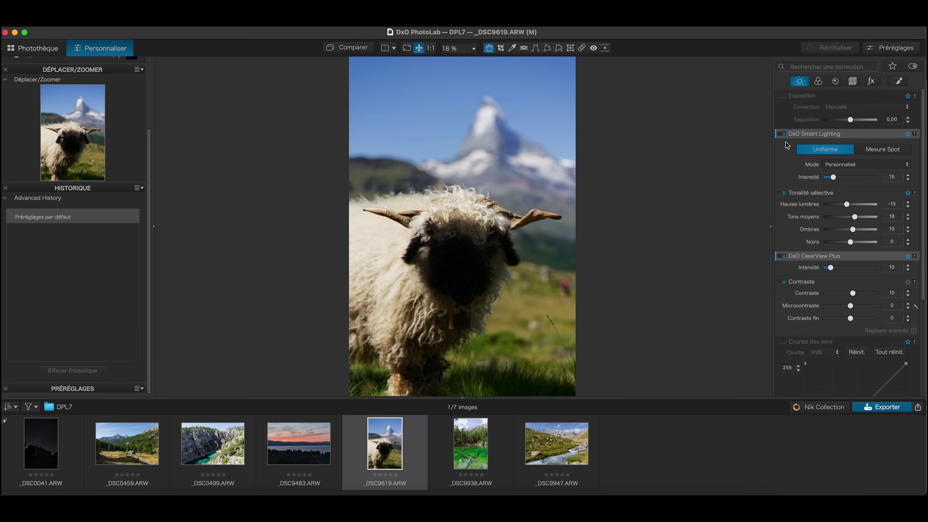
pyautogui.click(363, 49)
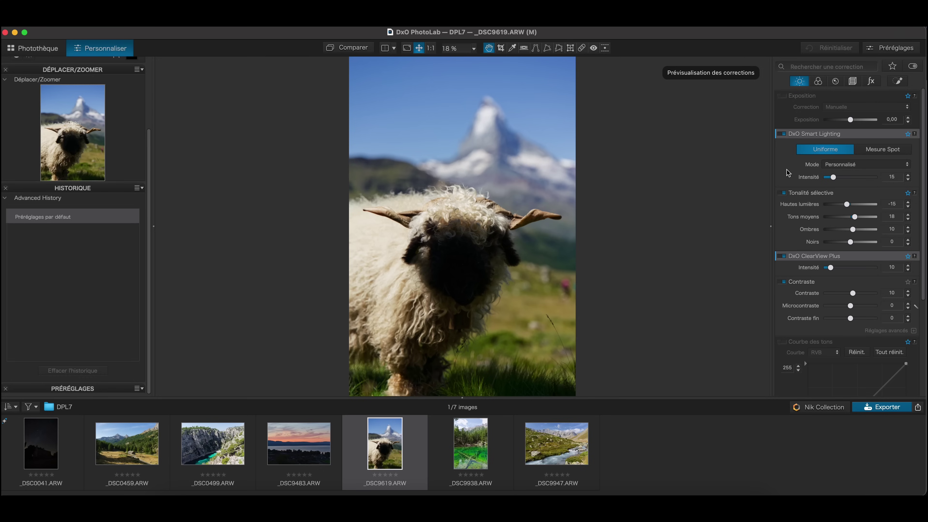
# Step: Toggle DxO Smart Lighting off and on for the sheep photo to compare its effect
pyautogui.click(782, 134)
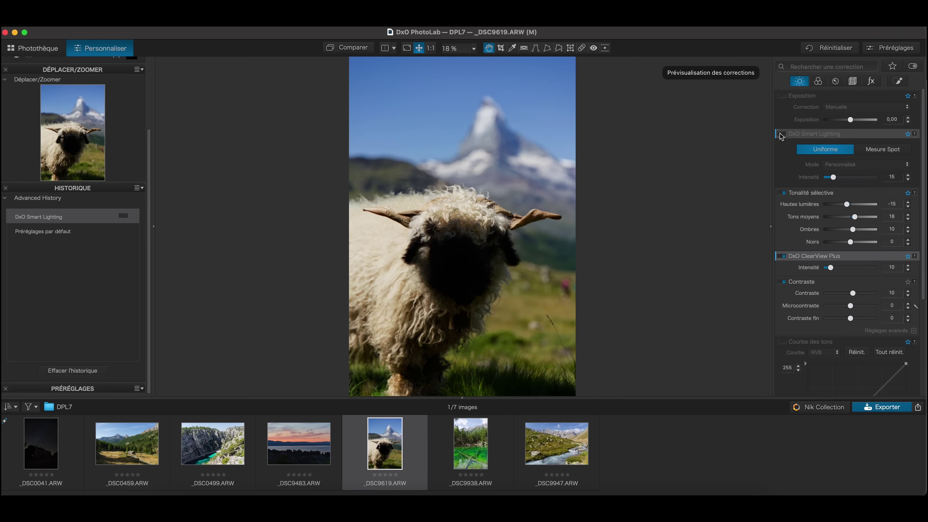
pyautogui.click(781, 134)
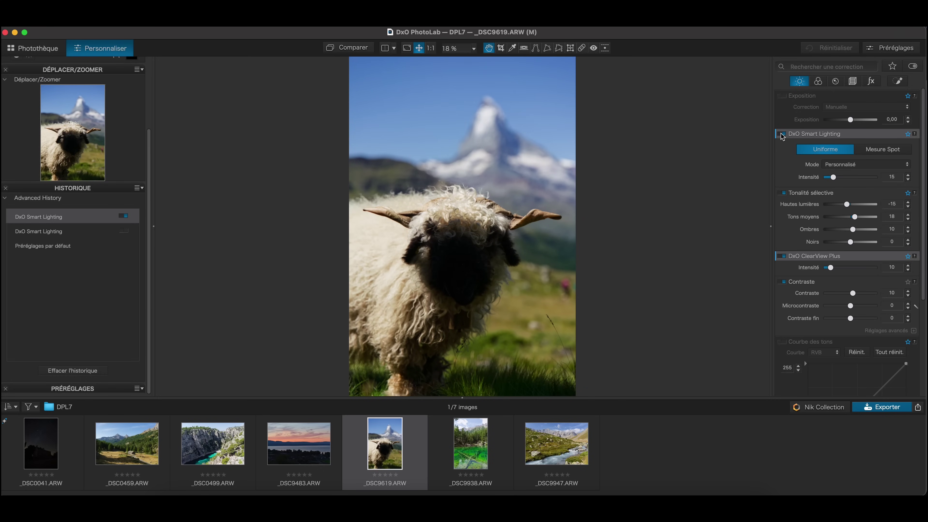
pyautogui.click(781, 134)
pyautogui.click(781, 134)
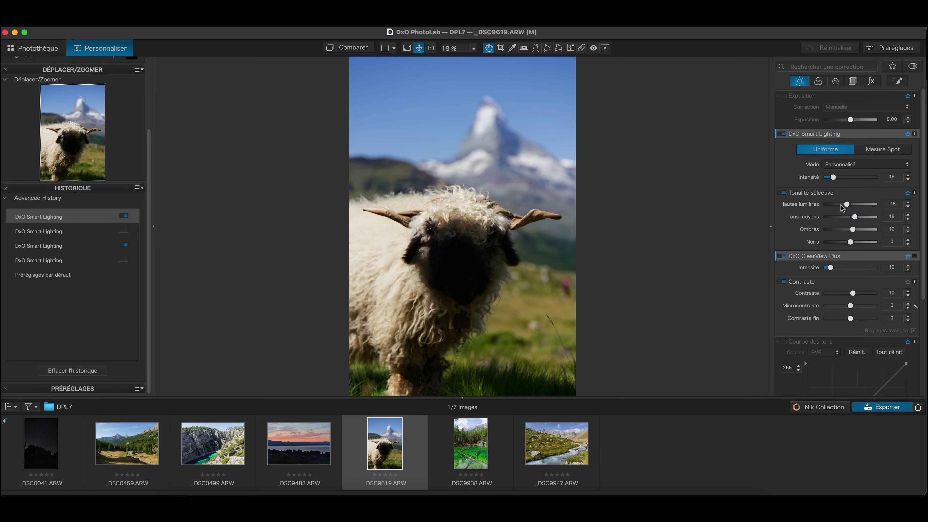
# Step: Raise the sheep photo's DxO Smart Lighting intensity to 92 and bring it back down to 80
pyautogui.click(834, 178)
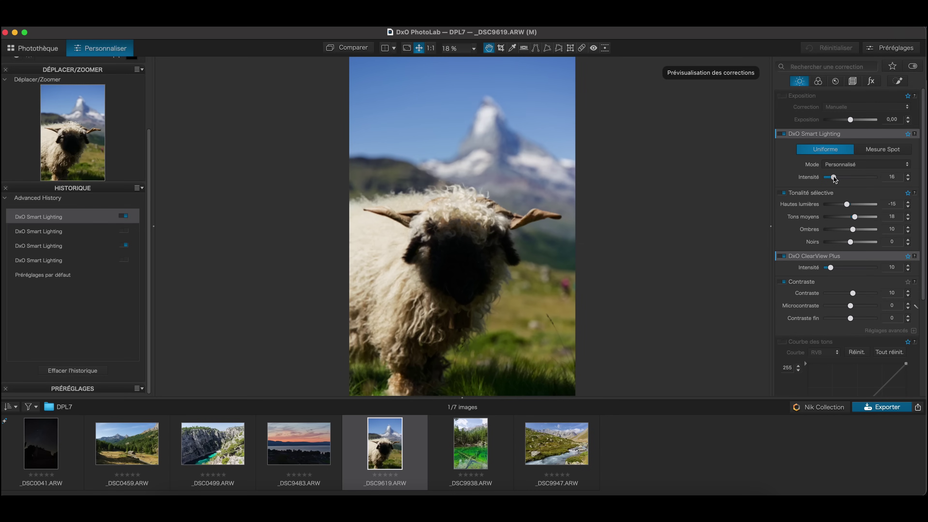
pyautogui.moveTo(835, 178); pyautogui.dragTo(872, 182)
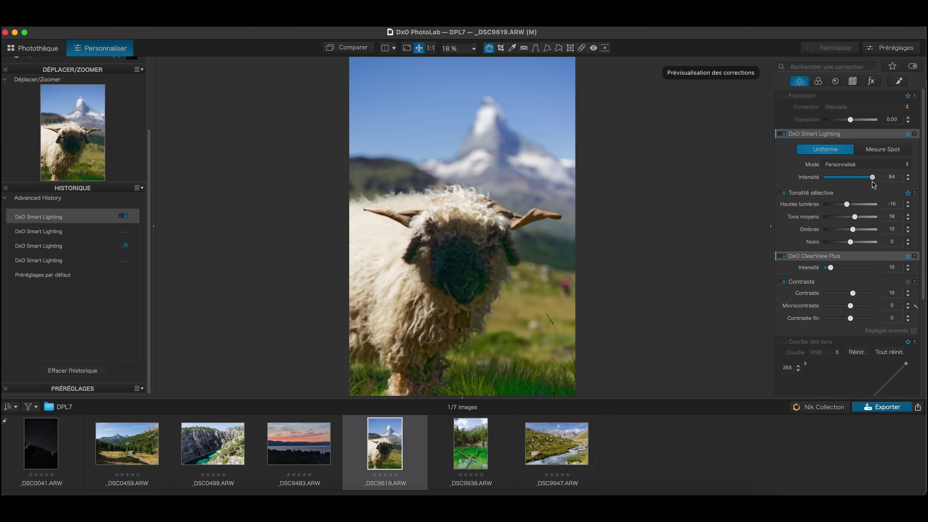
pyautogui.moveTo(872, 182); pyautogui.dragTo(872, 181)
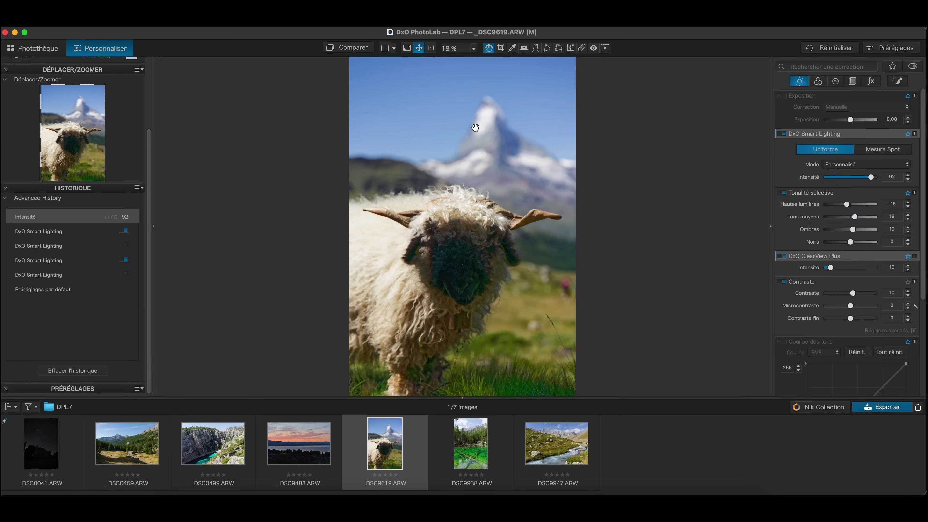
pyautogui.moveTo(871, 177)
pyautogui.mouseDown()
pyautogui.moveTo(822, 181)
pyautogui.moveTo(886, 188)
pyautogui.moveTo(834, 185)
pyautogui.moveTo(886, 191)
pyautogui.moveTo(847, 184)
pyautogui.moveTo(865, 190)
pyautogui.mouseUp()
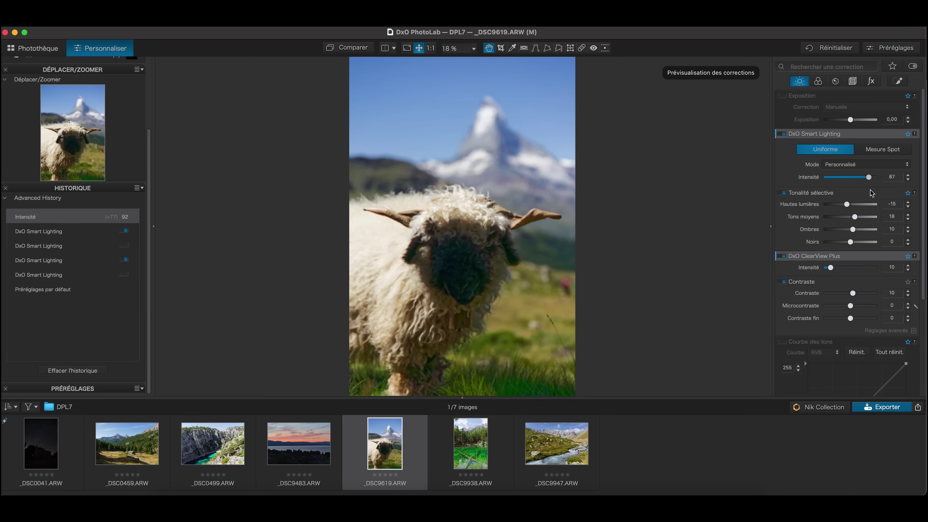
pyautogui.moveTo(870, 192); pyautogui.dragTo(866, 192)
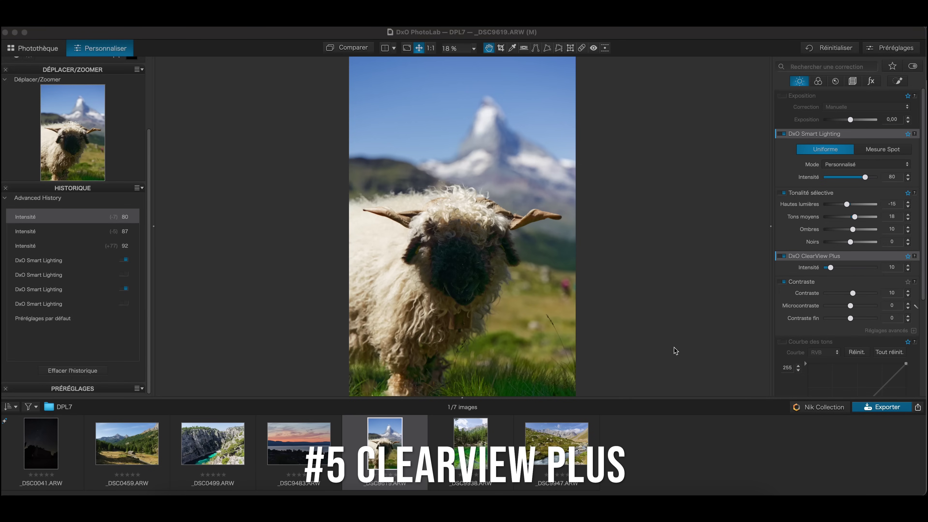
# Step: Open the mountain stream photo _DSC9947.ARW and set its DxO ClearView Plus intensity to 13
pyautogui.click(570, 434)
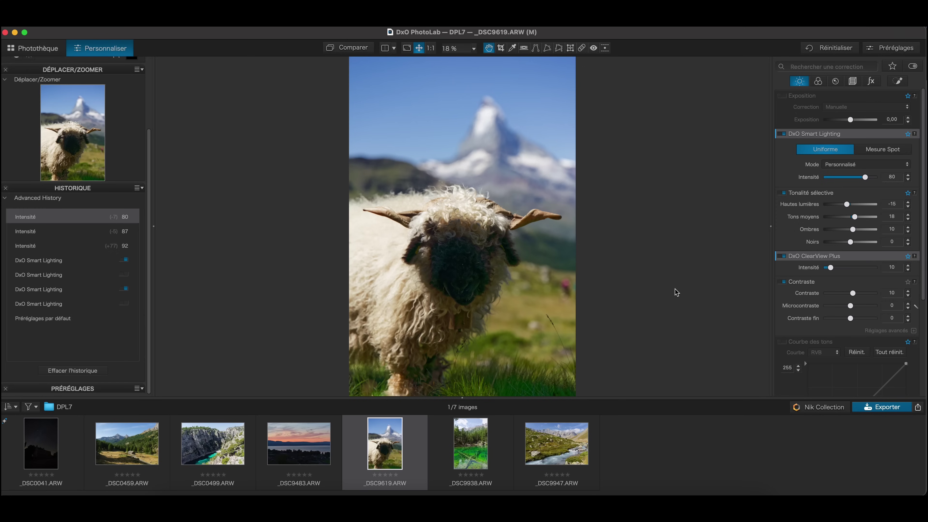
pyautogui.click(573, 445)
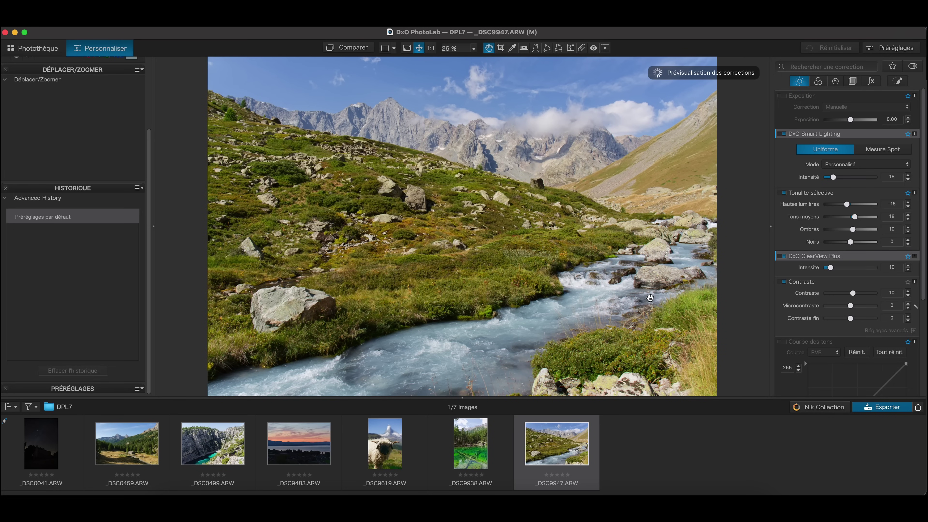
pyautogui.moveTo(792, 261)
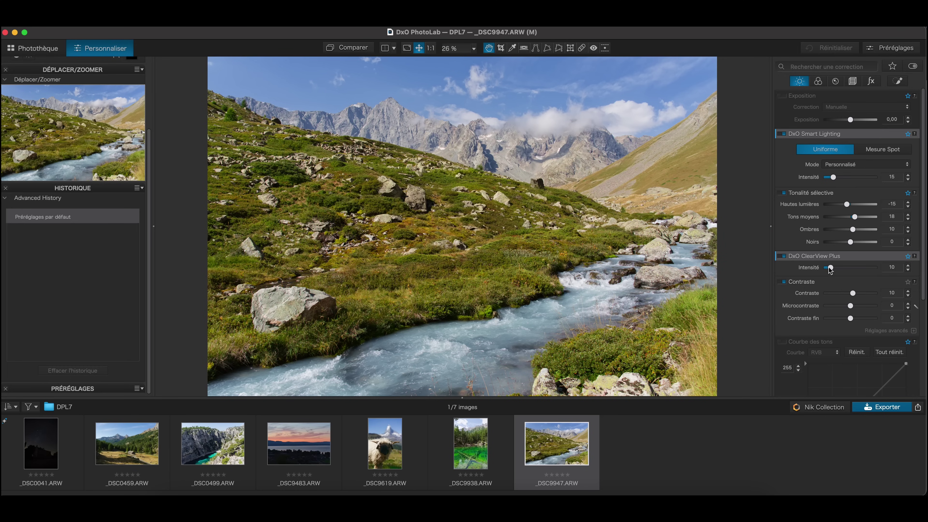
pyautogui.moveTo(832, 270)
pyautogui.mouseDown()
pyautogui.moveTo(864, 270)
pyautogui.moveTo(829, 270)
pyautogui.moveTo(862, 278)
pyautogui.moveTo(832, 270)
pyautogui.mouseUp()
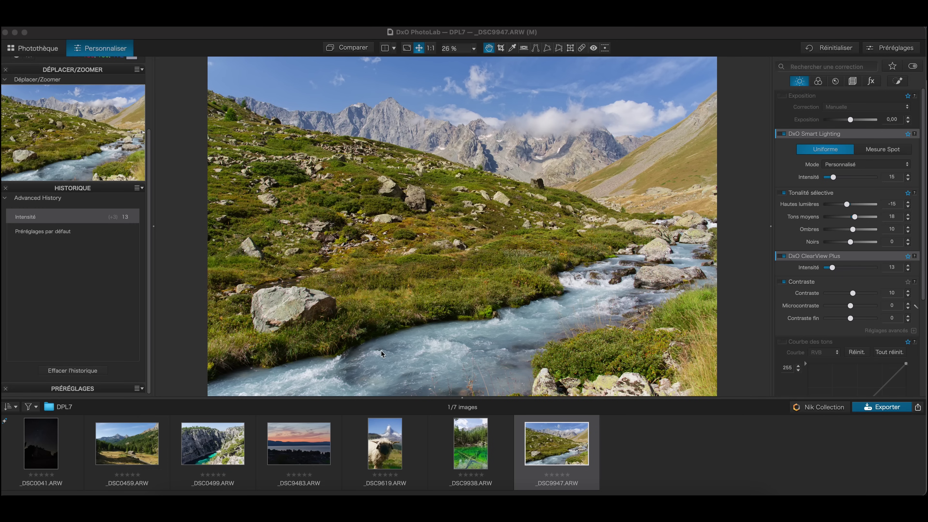
# Step: Open the sunset photo _DSC9483.ARW and sample the orange of the sky as the central hue of its red TSL channel
pyautogui.click(309, 449)
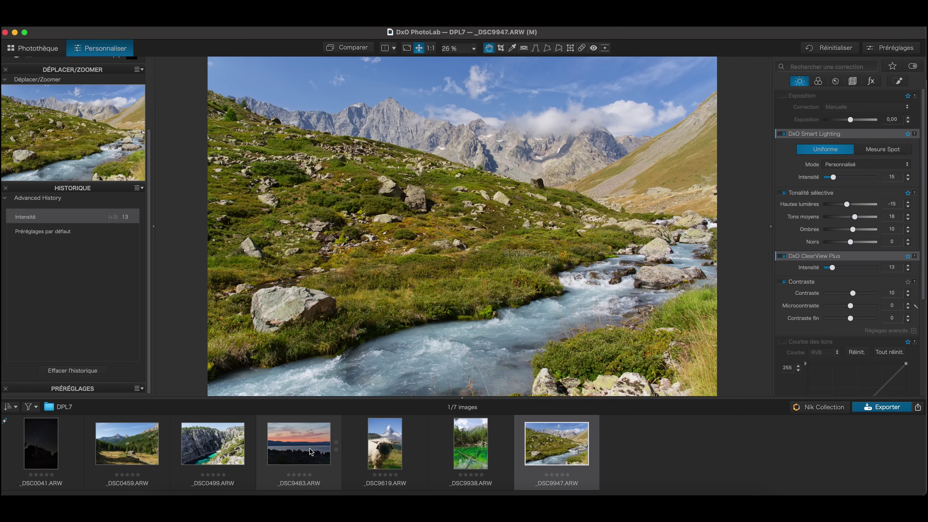
pyautogui.scroll(-10, 841, 252)
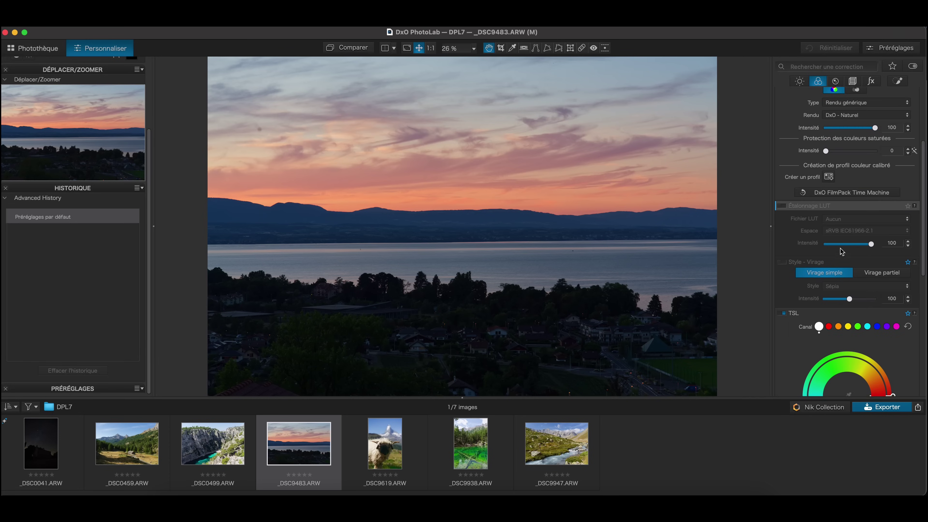
pyautogui.scroll(-1, 841, 252)
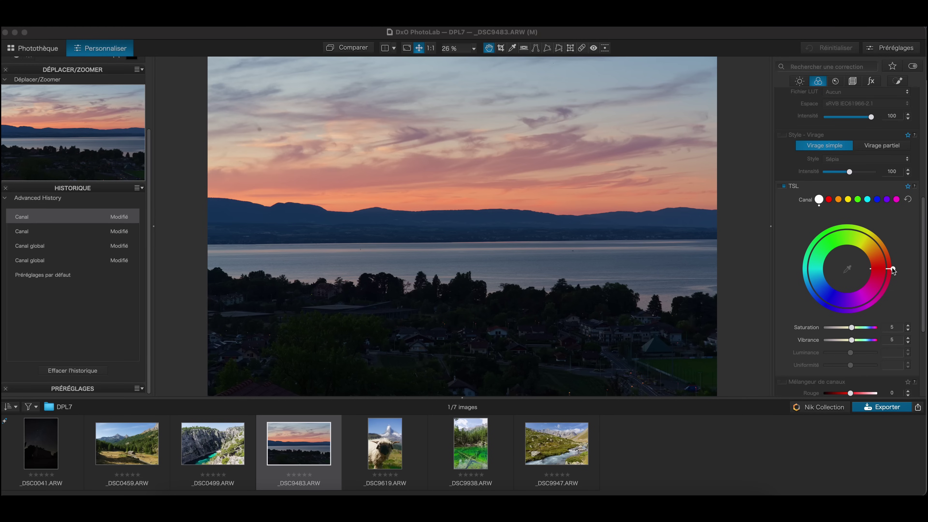
pyautogui.click(830, 200)
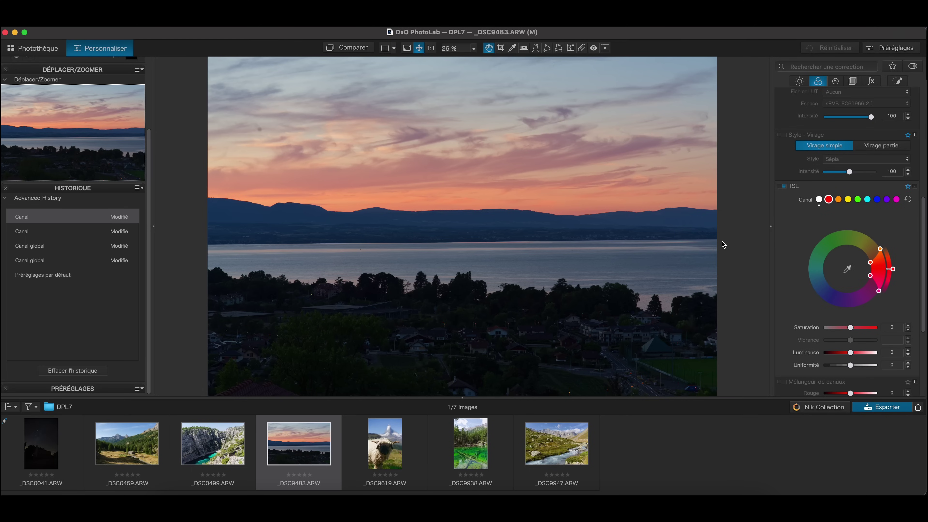
pyautogui.click(848, 269)
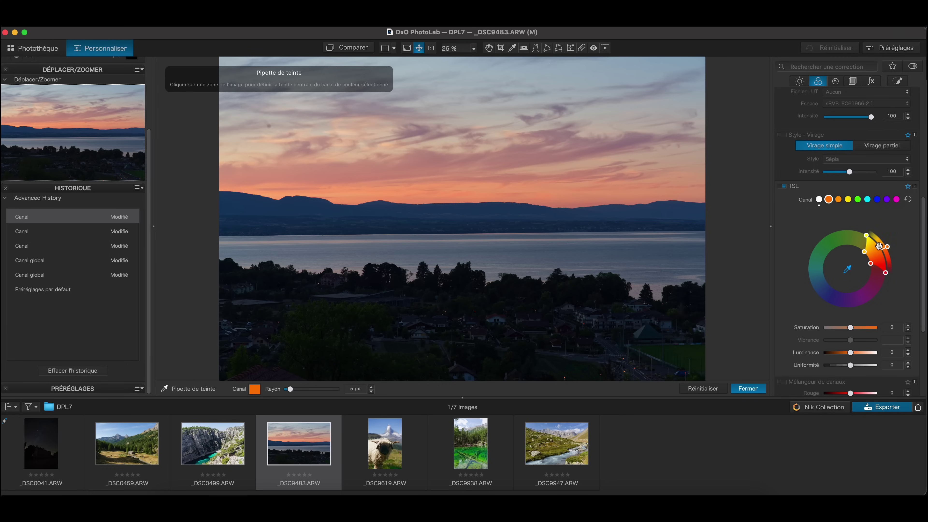
# Step: Try shifting the sampled orange to other hues on the TSL colour wheel and restore its original hue
pyautogui.moveTo(889, 250); pyautogui.dragTo(882, 291)
pyautogui.moveTo(891, 258); pyautogui.dragTo(838, 235)
pyautogui.moveTo(819, 266); pyautogui.dragTo(886, 249)
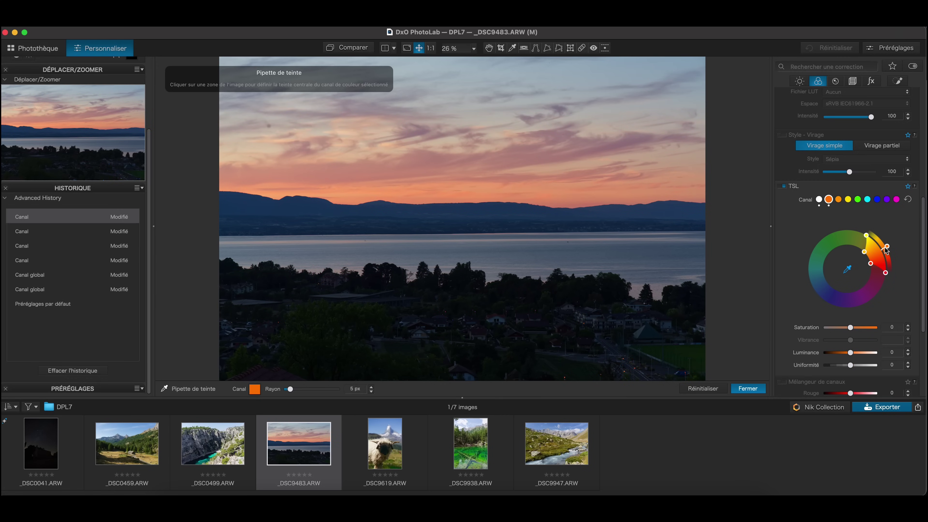
pyautogui.click(888, 248)
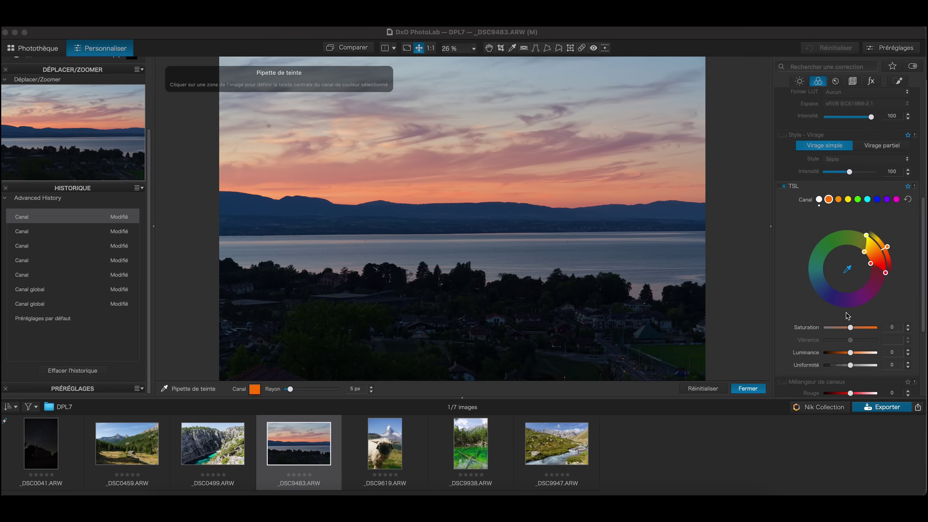
pyautogui.scroll(-4, 866, 309)
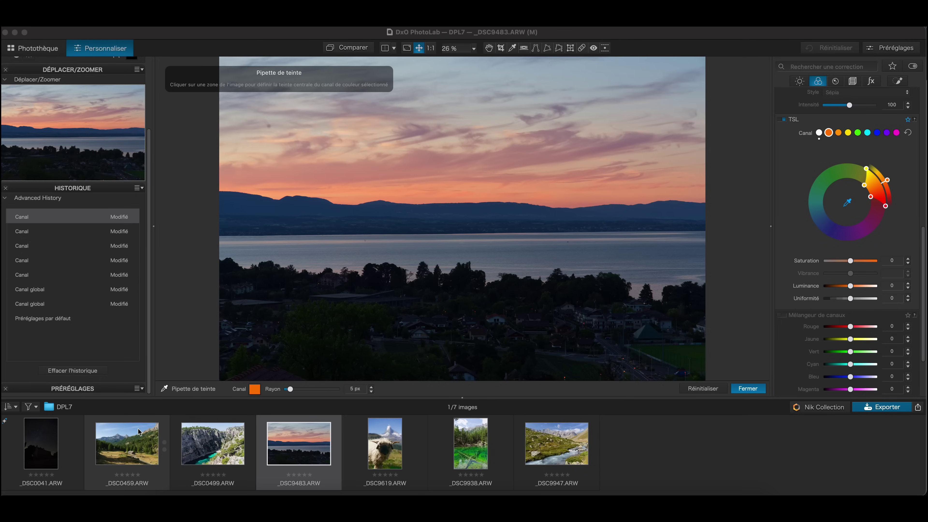
# Step: Open the photo _DSC0459.ARW and place a local-adjustment control point on the chalet's end wall
pyautogui.click(128, 441)
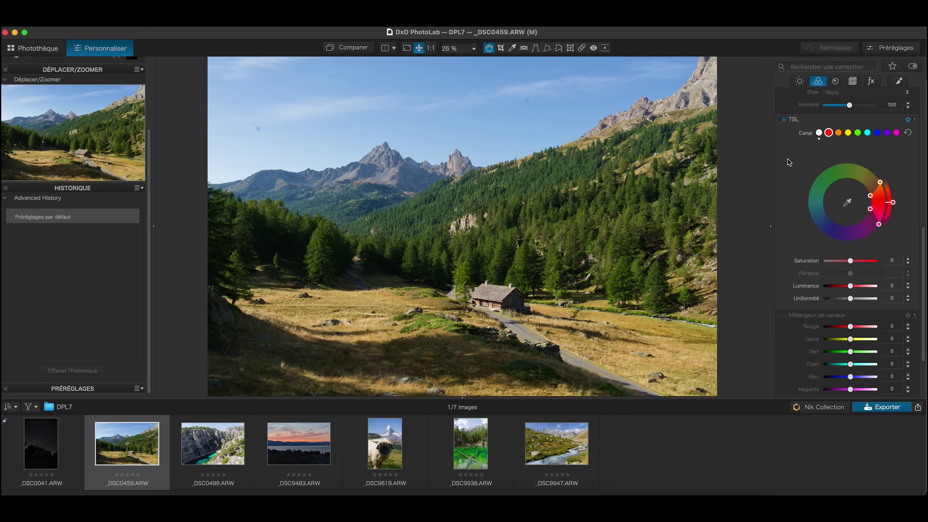
pyautogui.click(897, 82)
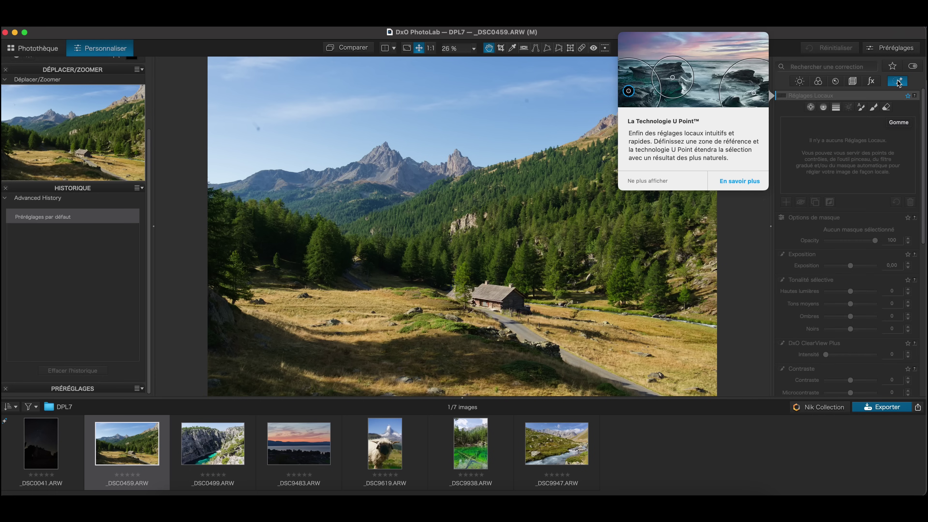
pyautogui.click(831, 116)
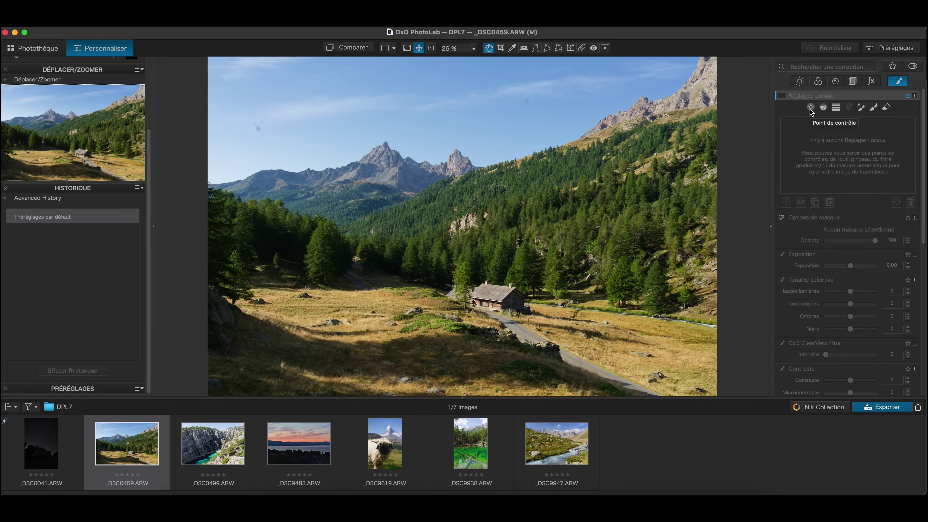
pyautogui.click(811, 108)
pyautogui.click(811, 109)
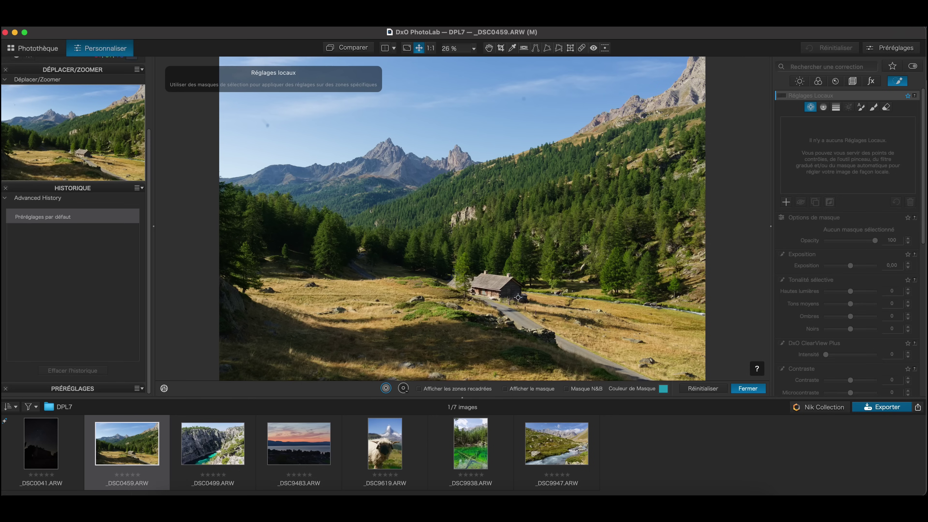
pyautogui.click(513, 288)
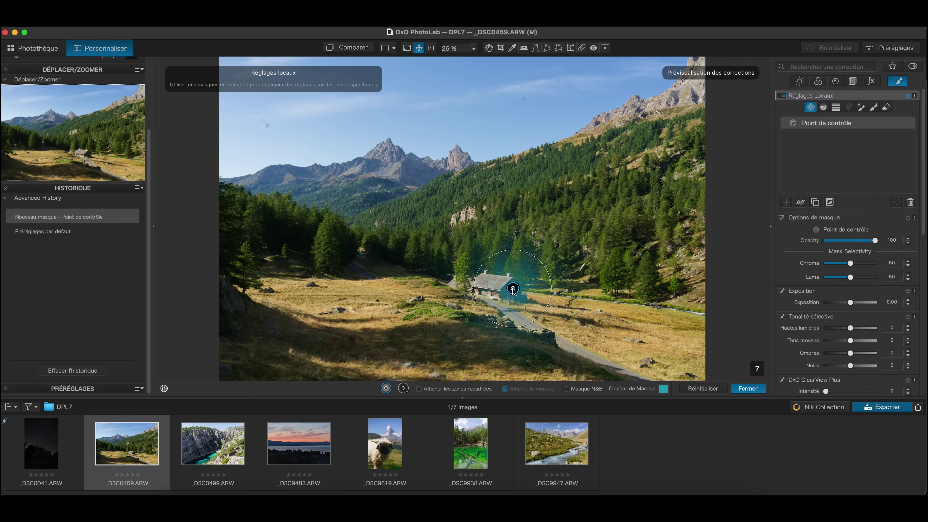
# Step: Shrink the control point to fit the chalet wall, display its mask in black and white and adjust the mask's Chroma selectivity
pyautogui.moveTo(532, 249); pyautogui.dragTo(510, 285)
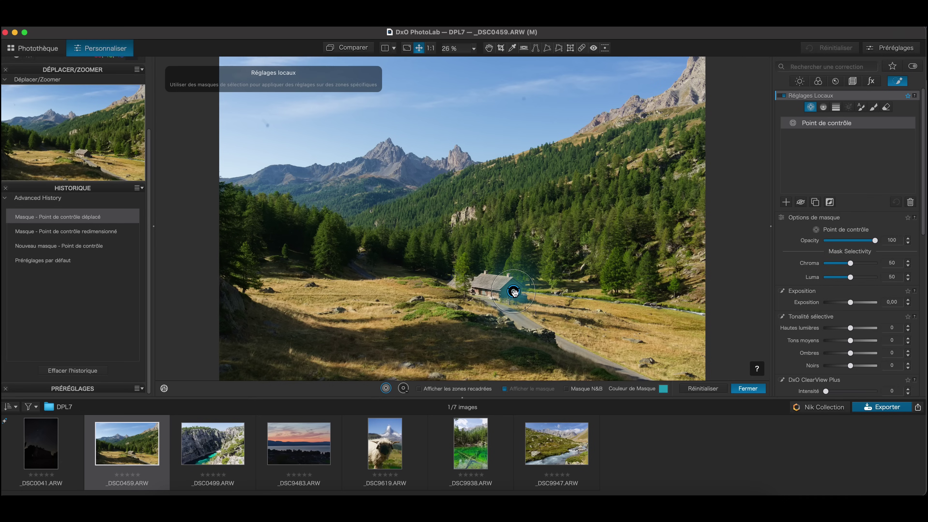
pyautogui.click(566, 389)
pyautogui.moveTo(515, 270); pyautogui.dragTo(515, 276)
pyautogui.moveTo(852, 266); pyautogui.dragTo(864, 283)
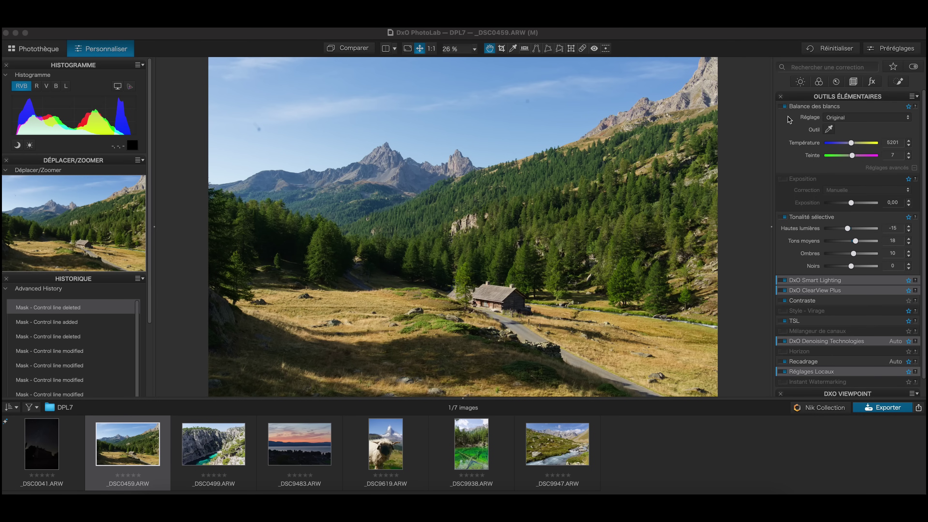
# Step: Review the chart types of the calibrated colour profile tool, keep Calibrite ColorChecker Passport Photo 2 and close the tool
pyautogui.click(820, 82)
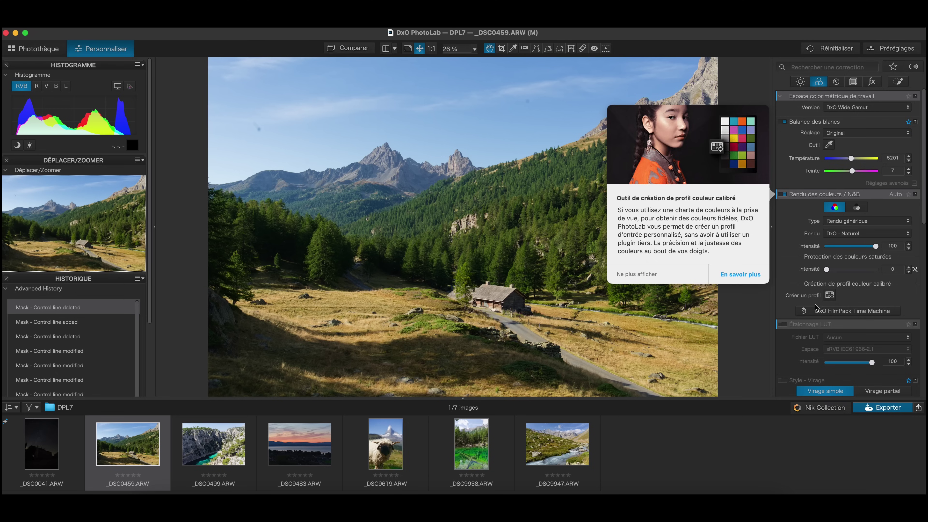
pyautogui.scroll(-1, 802, 298)
pyautogui.scroll(-2, 802, 299)
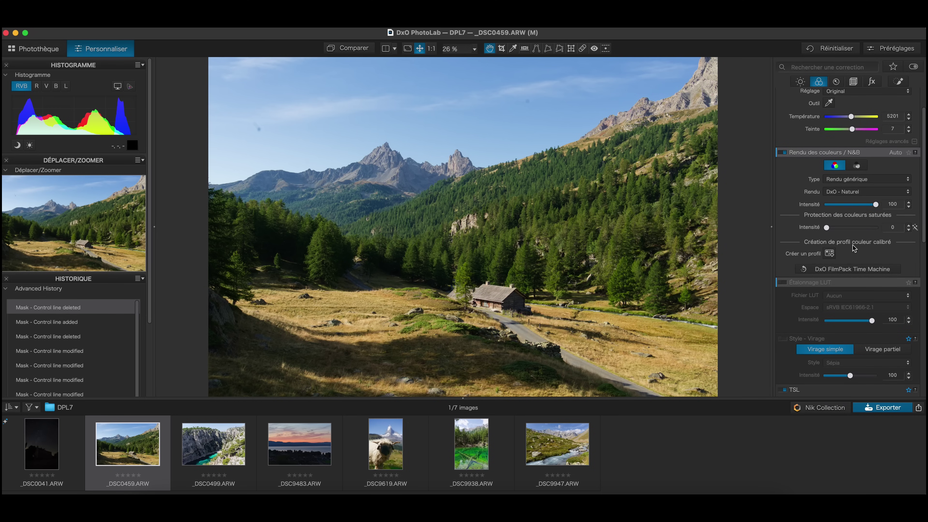
pyautogui.click(829, 254)
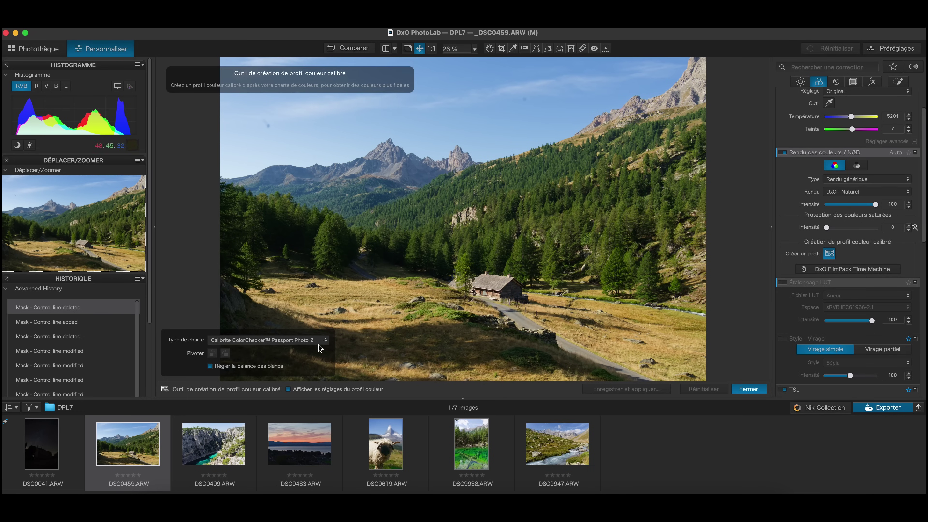
pyautogui.click(325, 345)
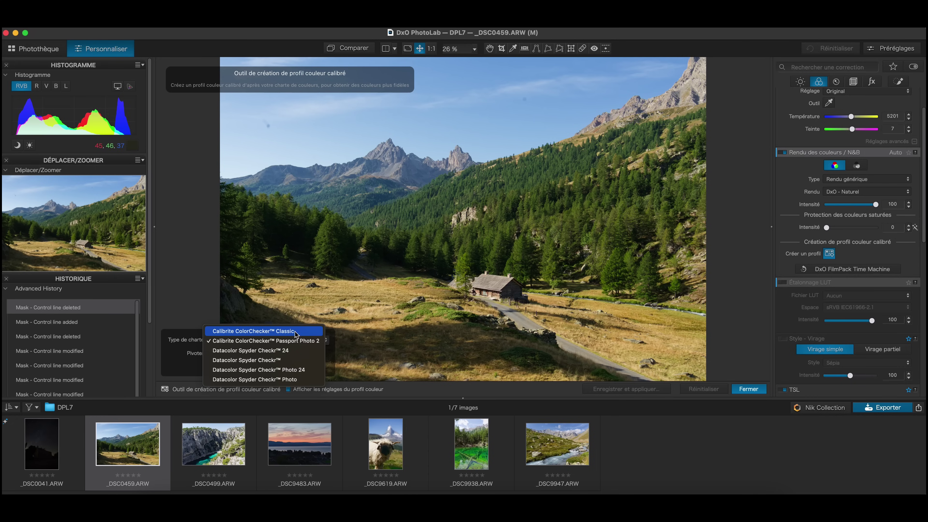
pyautogui.click(297, 342)
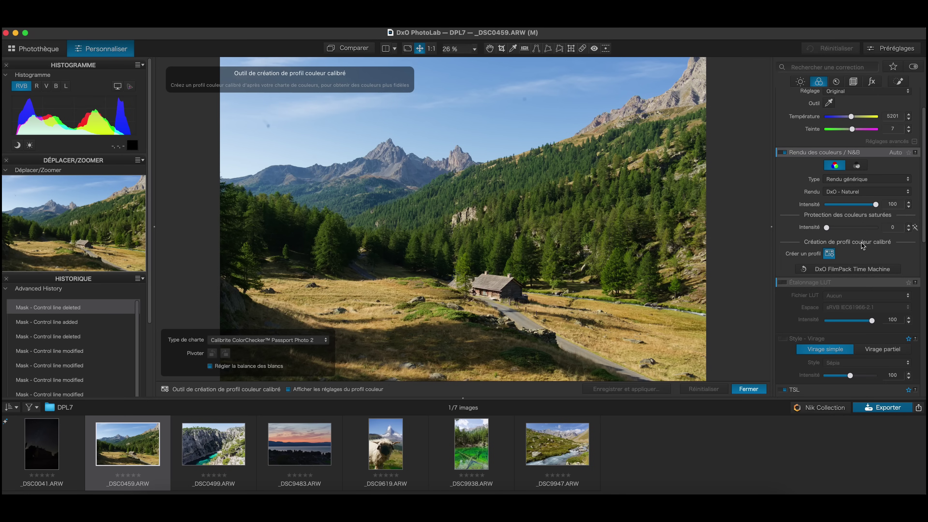
pyautogui.press('Escape')
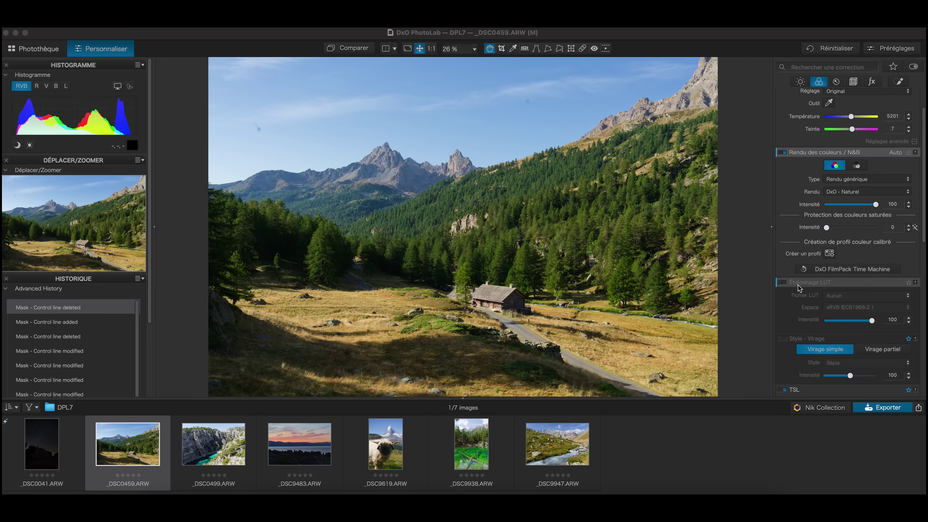
# Step: Enable LUT grading for the chalet photo and apply the 01-After-midnight.cube file
pyautogui.click(786, 284)
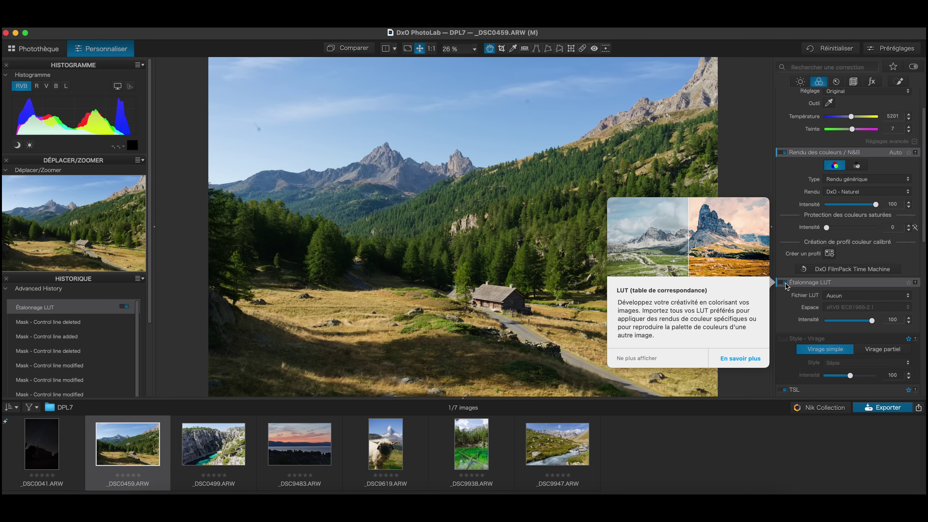
pyautogui.click(875, 297)
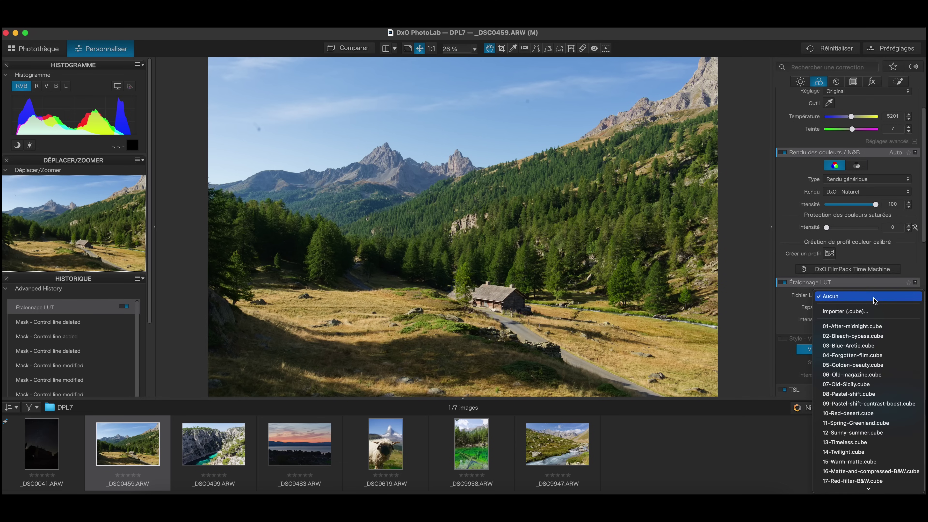
pyautogui.scroll(-1, 862, 366)
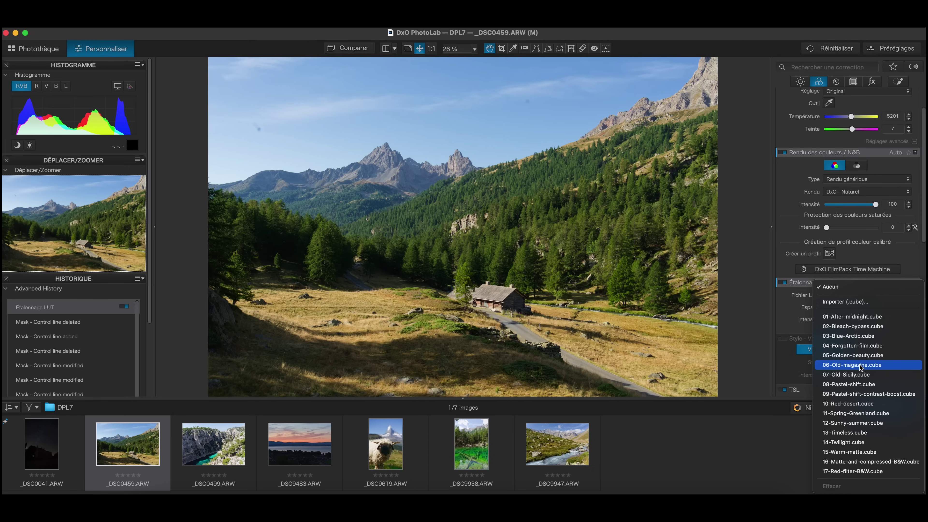
pyautogui.click(863, 318)
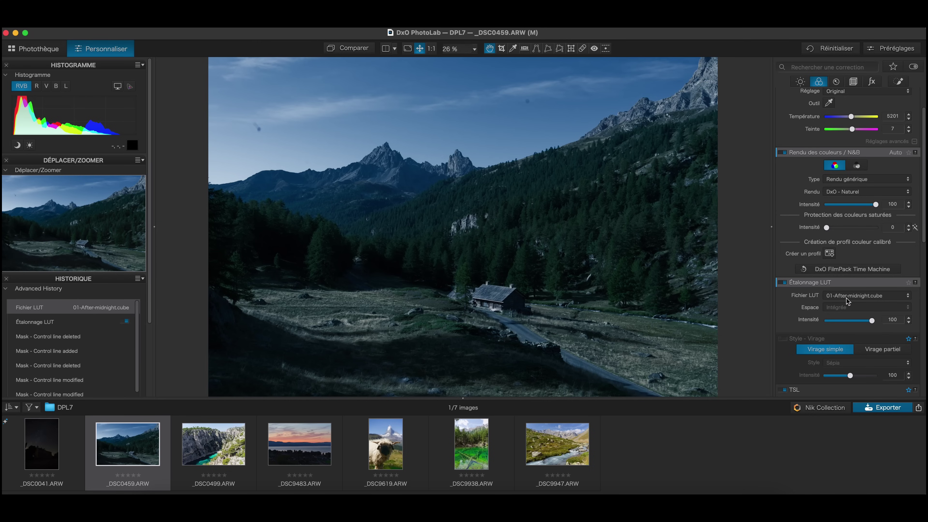
# Step: Try the 10-Red-desert.cube LUT on the chalet photo and browse the other available LUT files
pyautogui.click(877, 299)
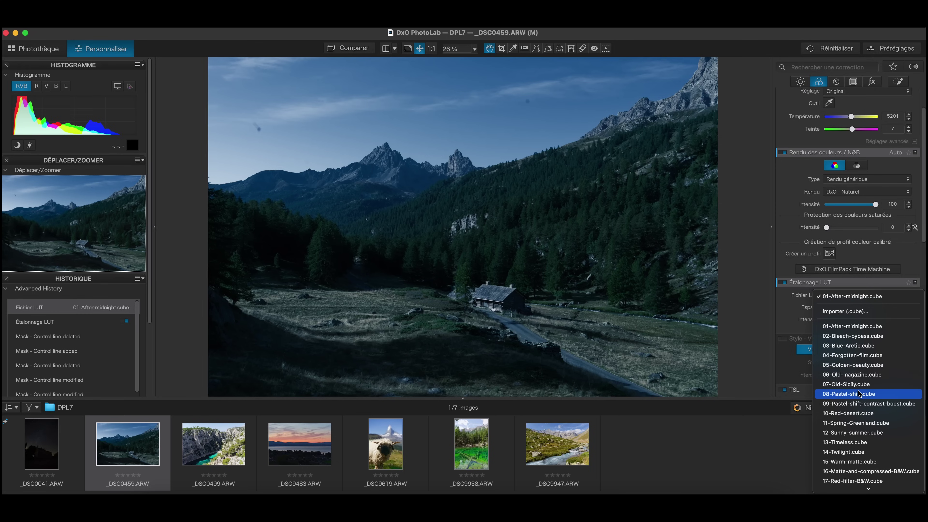
pyautogui.scroll(-1, 858, 394)
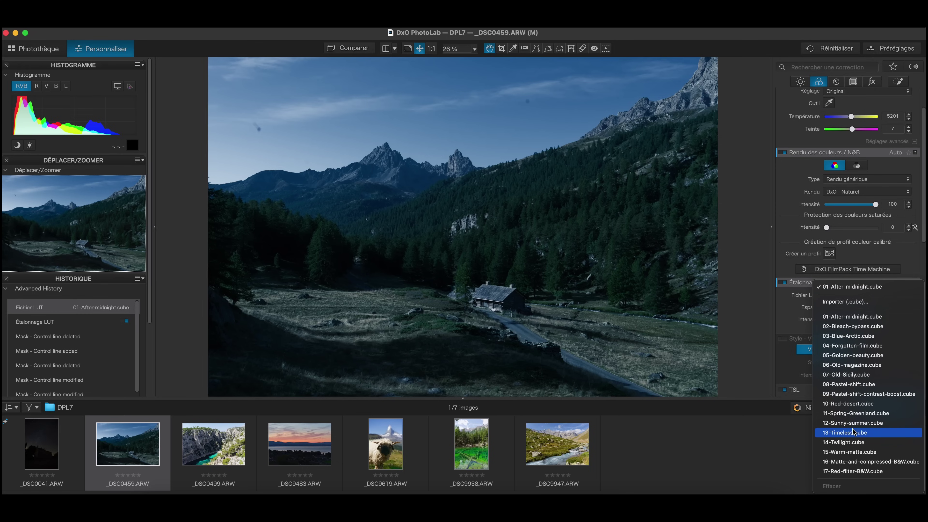
pyautogui.click(859, 404)
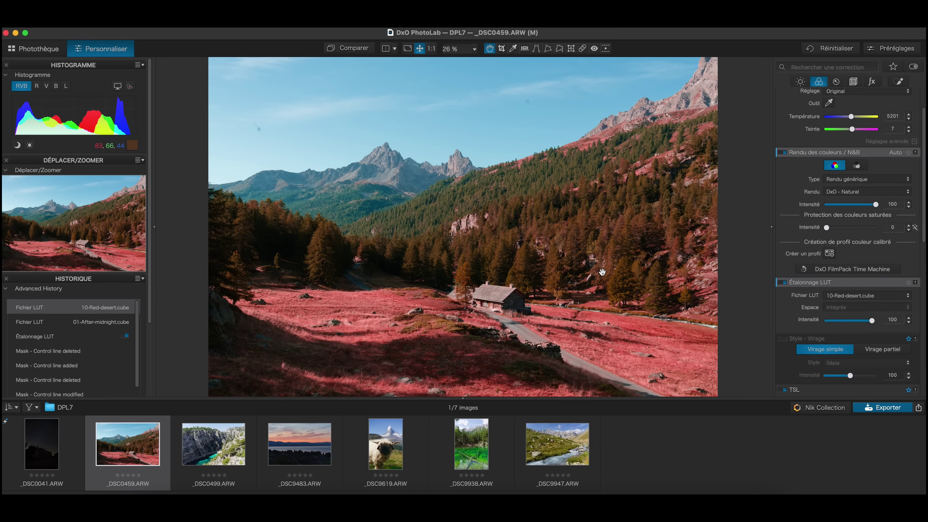
pyautogui.click(858, 296)
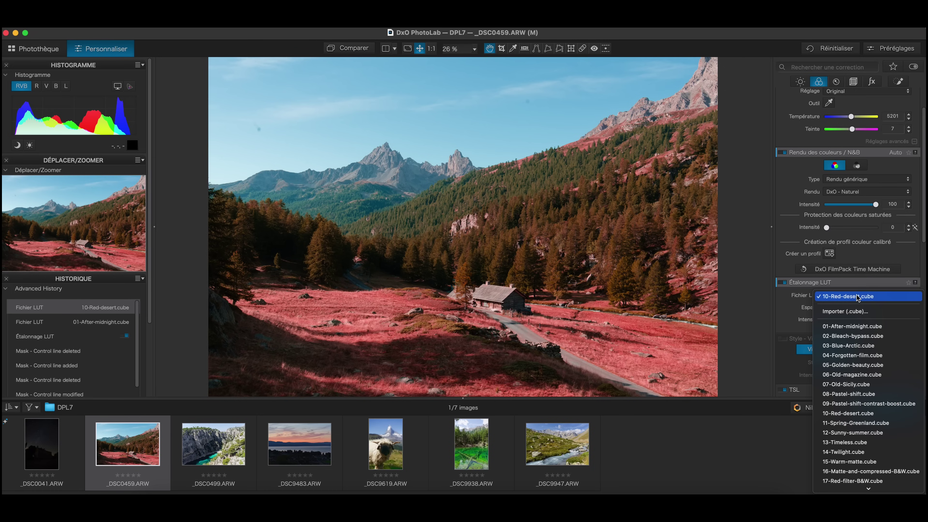
pyautogui.scroll(-1, 858, 416)
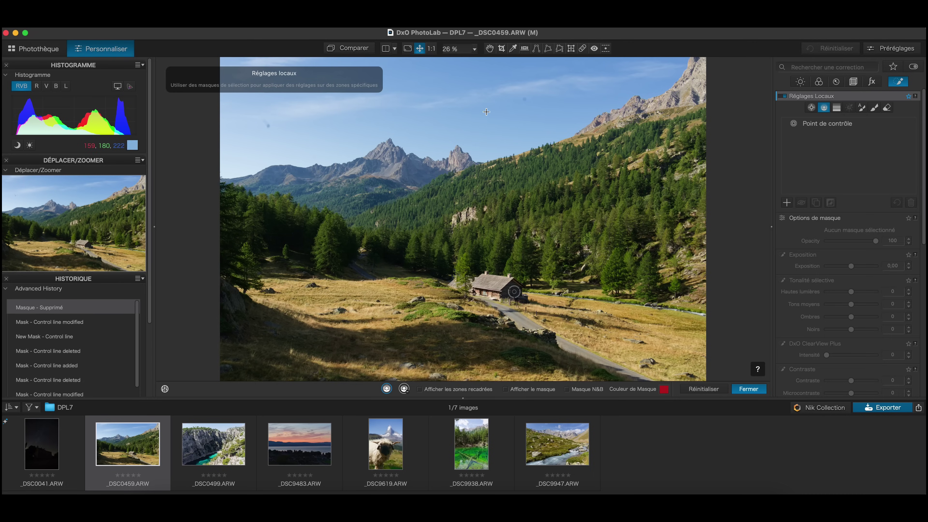
# Step: Place a control line at the mountain ridge covering the sky, sample the blue sky and set the mask's Chroma selectivity to 67
pyautogui.moveTo(451, 149); pyautogui.dragTo(458, 249)
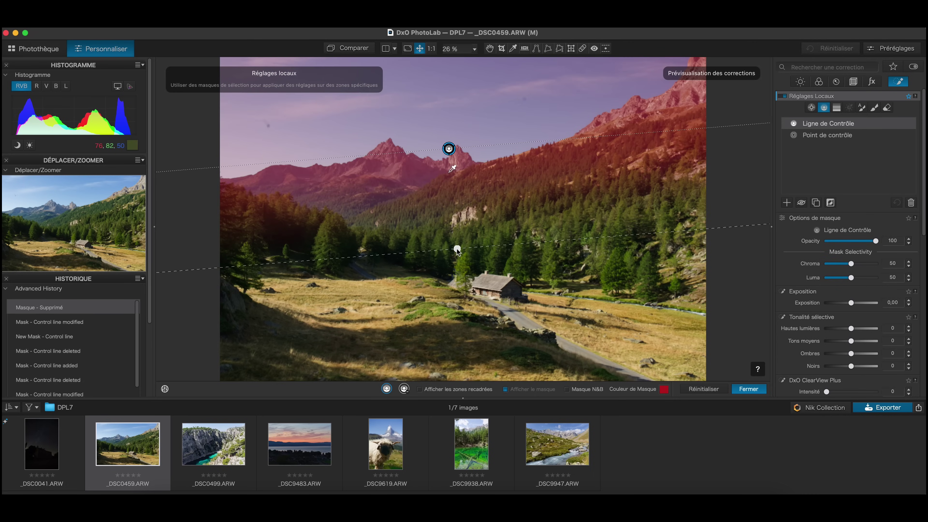
pyautogui.moveTo(449, 148); pyautogui.dragTo(450, 172)
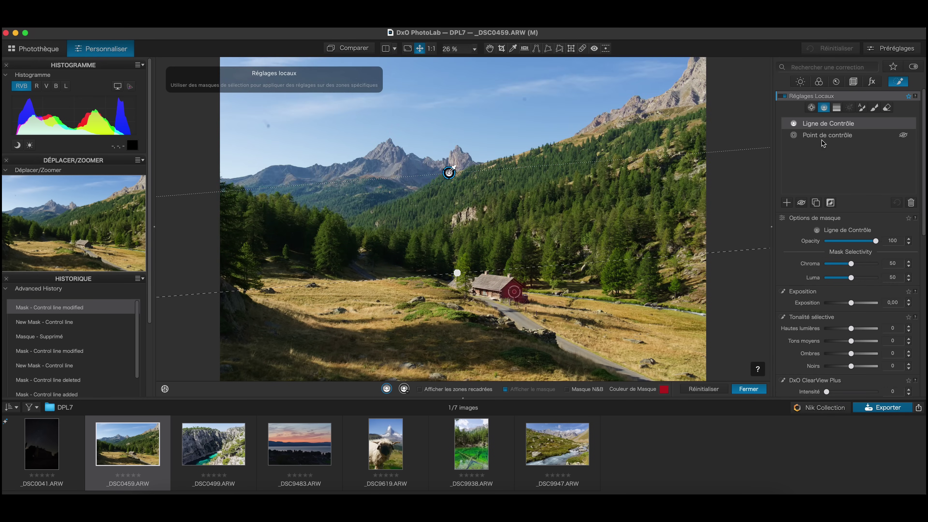
pyautogui.moveTo(453, 168); pyautogui.dragTo(489, 113)
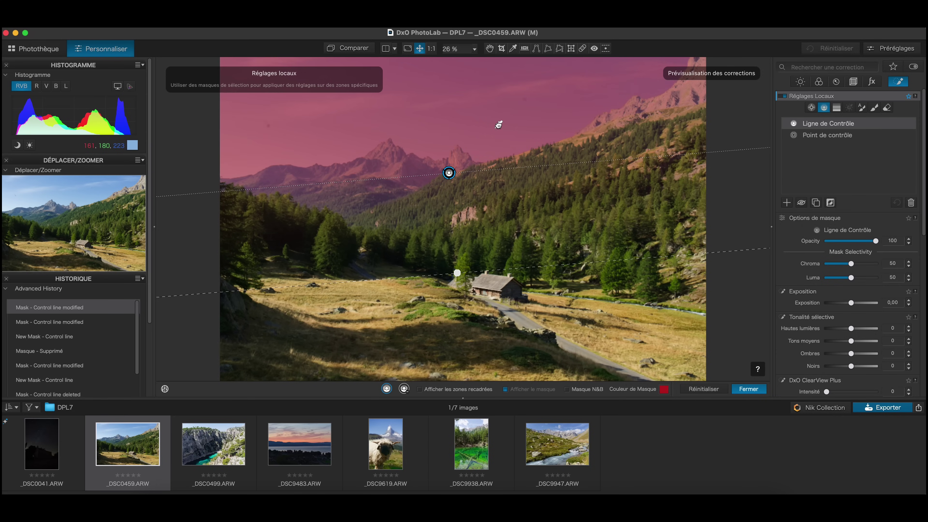
pyautogui.moveTo(499, 124); pyautogui.dragTo(499, 124)
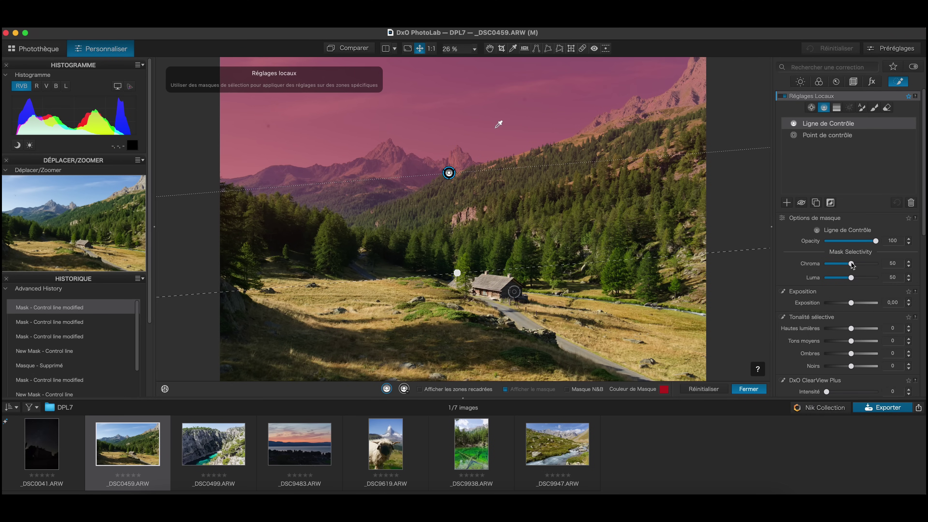
pyautogui.moveTo(851, 265)
pyautogui.mouseDown()
pyautogui.moveTo(871, 266)
pyautogui.moveTo(859, 265)
pyautogui.moveTo(853, 278)
pyautogui.moveTo(861, 278)
pyautogui.moveTo(852, 280)
pyautogui.mouseUp()
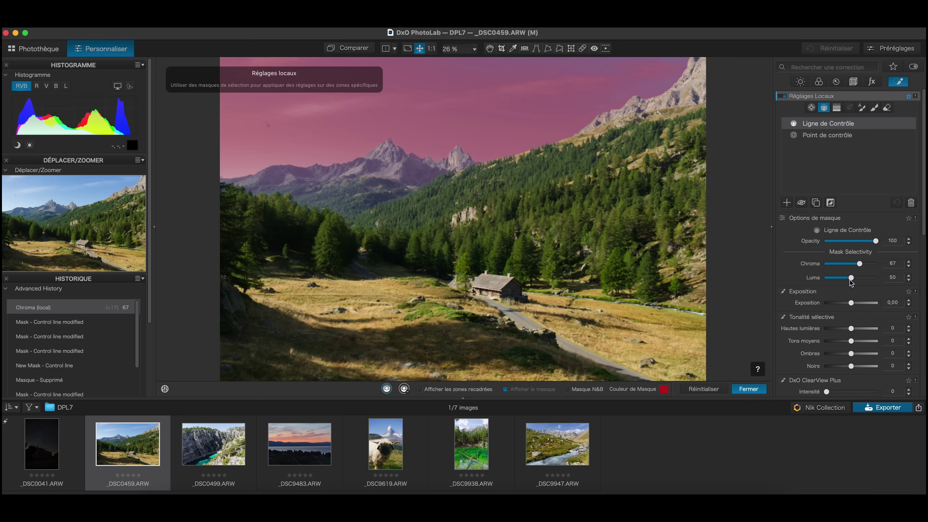
# Step: Shift the blue channel's hue towards violet in the sky mask's local TSL settings, and return it to its starting position
pyautogui.scroll(-5, 822, 324)
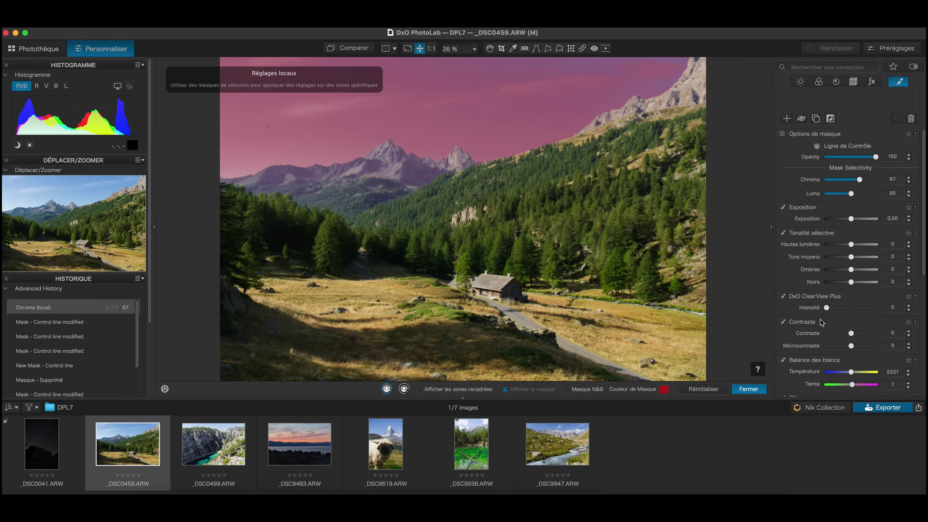
pyautogui.scroll(-2, 821, 323)
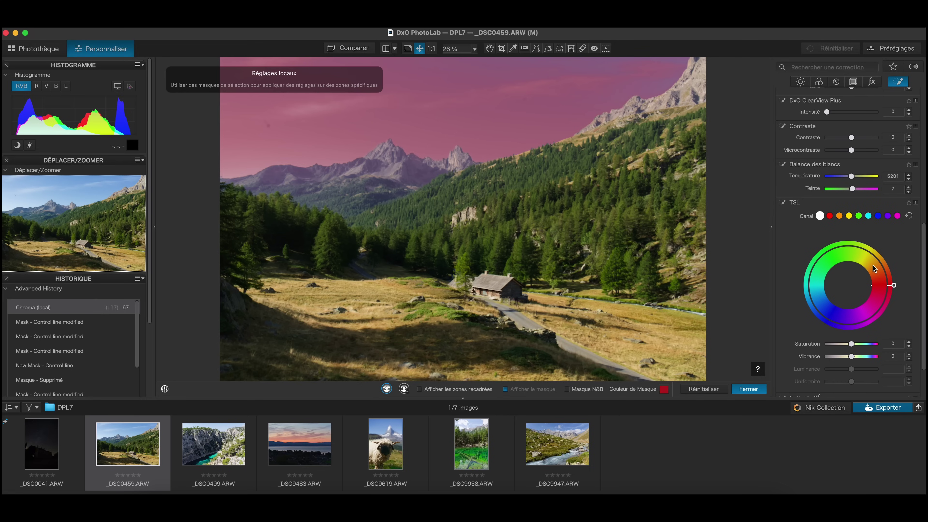
pyautogui.click(878, 217)
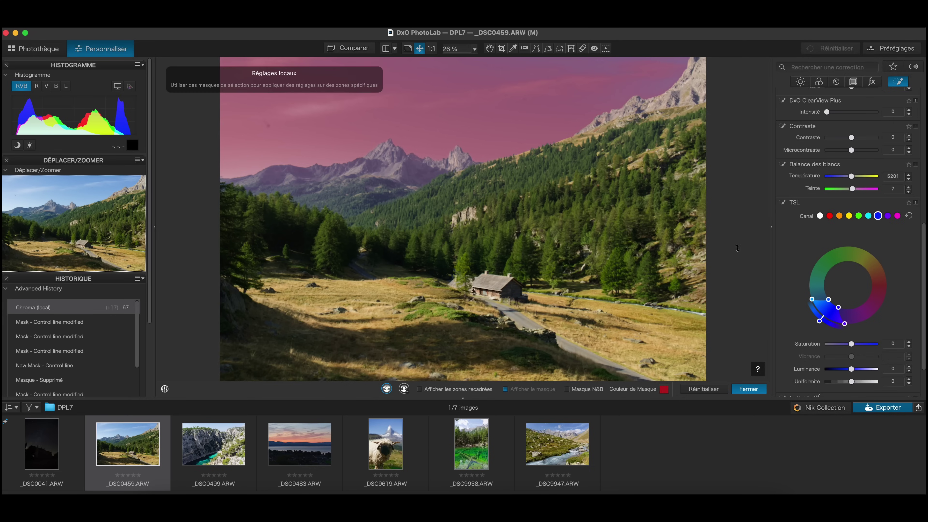
pyautogui.moveTo(820, 321)
pyautogui.mouseDown()
pyautogui.moveTo(807, 309)
pyautogui.moveTo(808, 266)
pyautogui.moveTo(872, 269)
pyautogui.moveTo(821, 268)
pyautogui.moveTo(807, 293)
pyautogui.moveTo(841, 260)
pyautogui.moveTo(889, 272)
pyautogui.moveTo(879, 319)
pyautogui.moveTo(828, 325)
pyautogui.moveTo(808, 294)
pyautogui.moveTo(832, 325)
pyautogui.moveTo(811, 321)
pyautogui.moveTo(834, 328)
pyautogui.mouseUp()
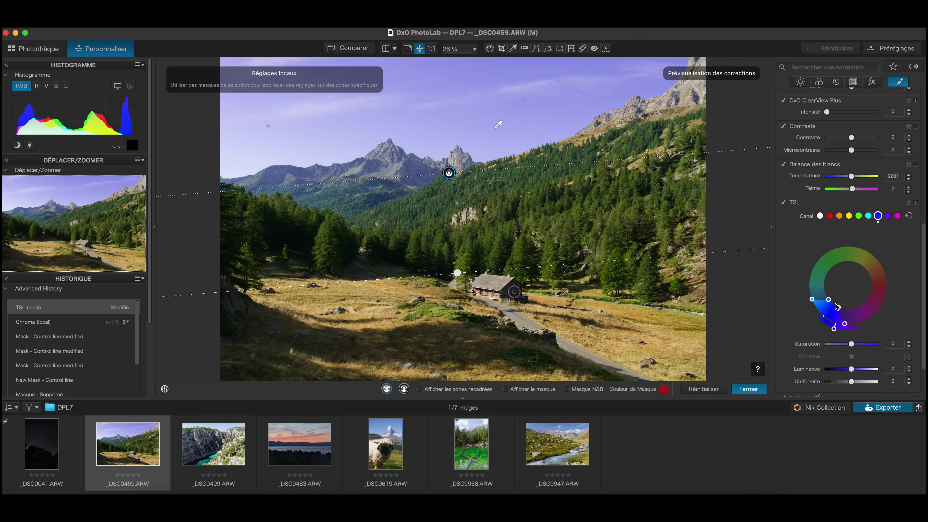
pyautogui.moveTo(834, 329); pyautogui.dragTo(819, 321)
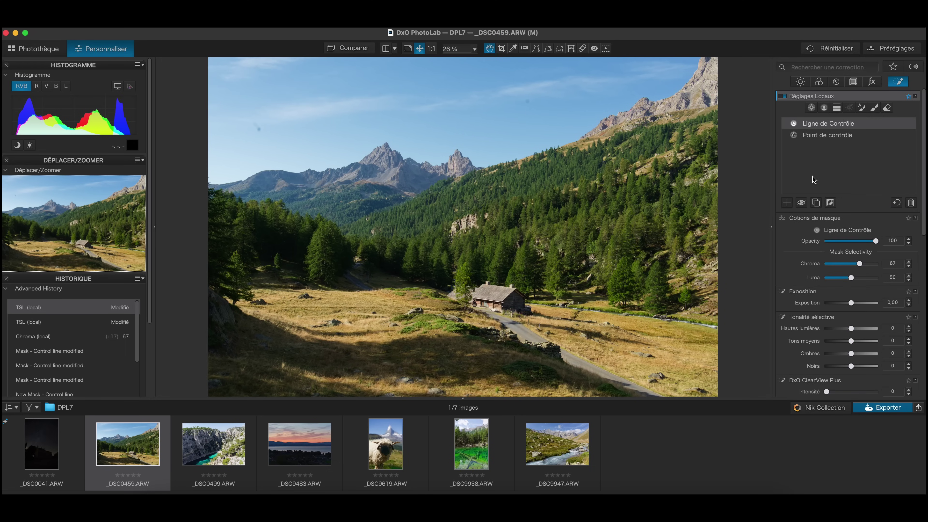
# Step: Convert the chalet photo to black and white with the Noir et Blanc neutre rendering, comparing it once with the neutral colour rendering
pyautogui.click(818, 82)
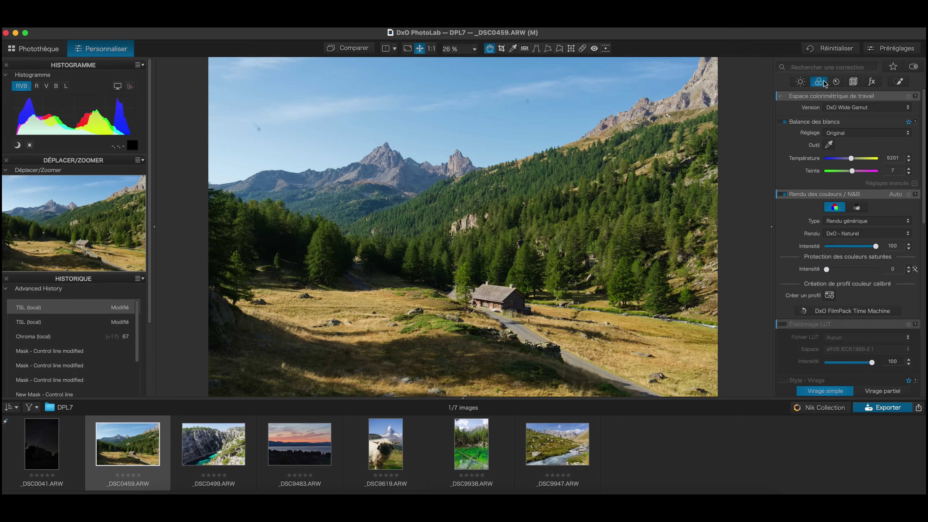
pyautogui.moveTo(806, 197)
pyautogui.click(855, 208)
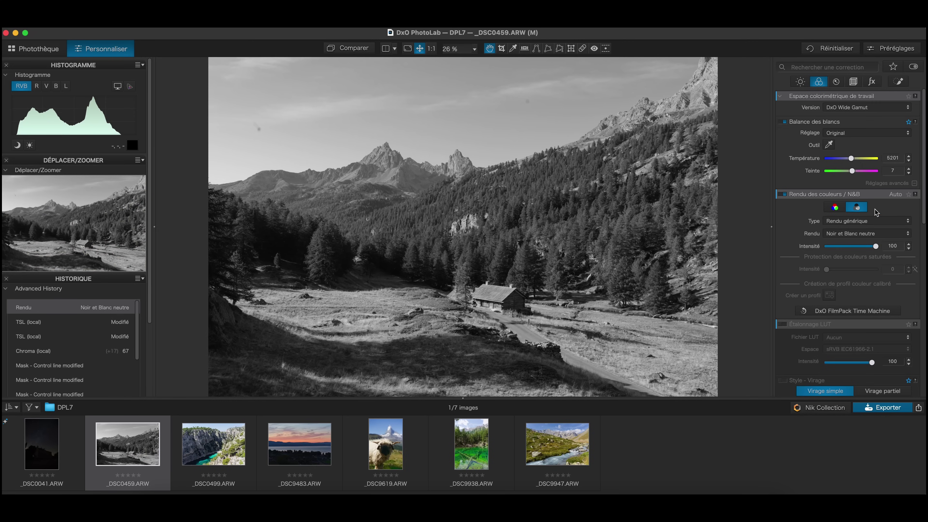
pyautogui.click(838, 208)
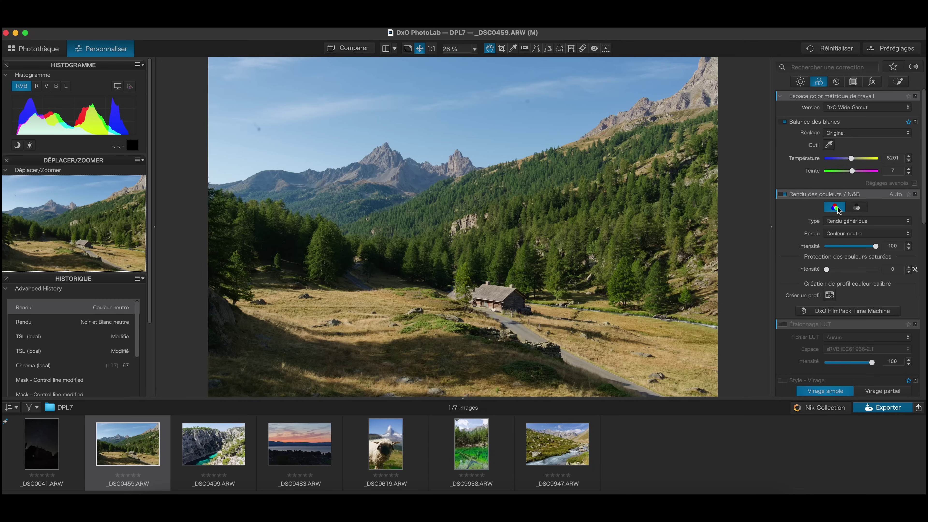
pyautogui.click(858, 208)
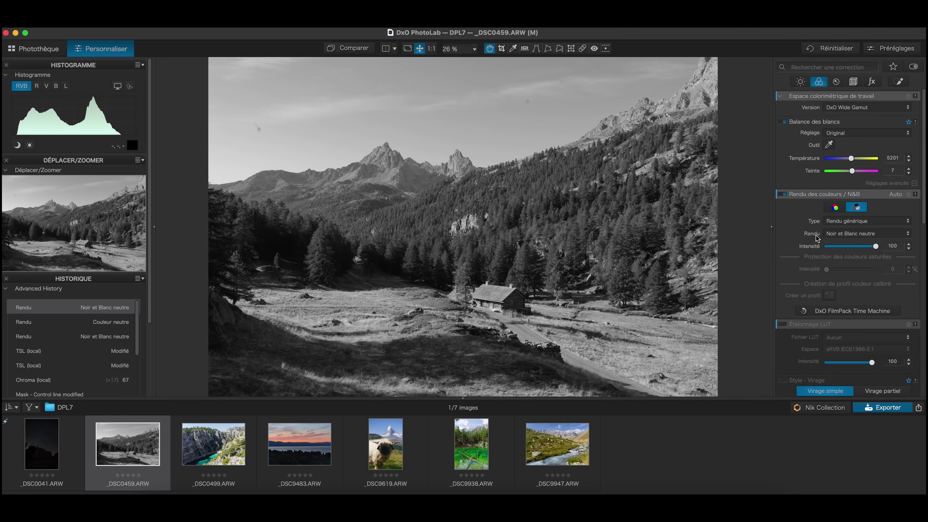
# Step: Try the DxO - N&B Subtil, Équilibré and Prononcé renderings, and restore Noir et Blanc neutre
pyautogui.click(858, 236)
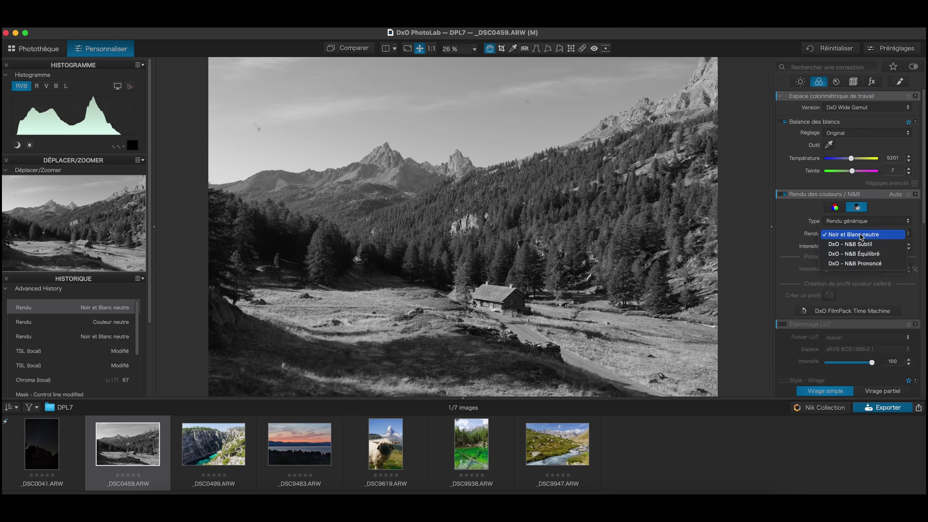
pyautogui.click(867, 246)
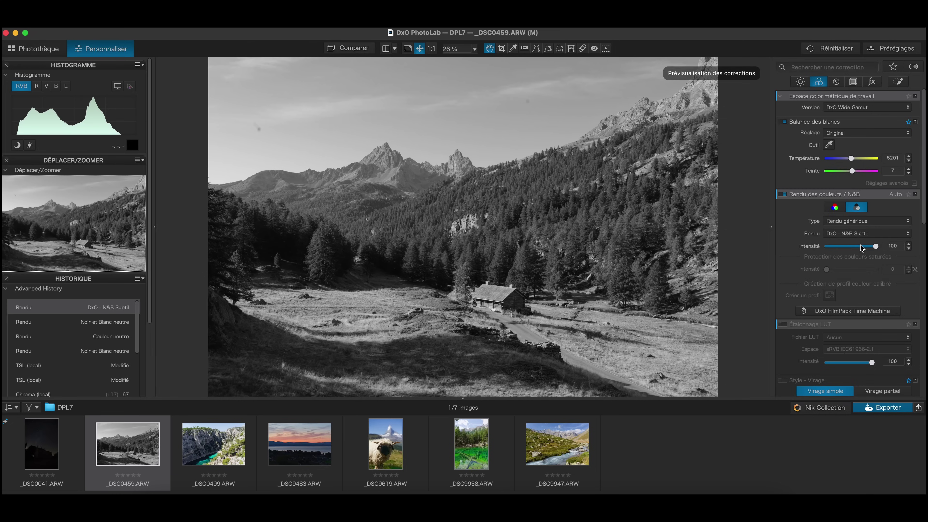
pyautogui.click(858, 236)
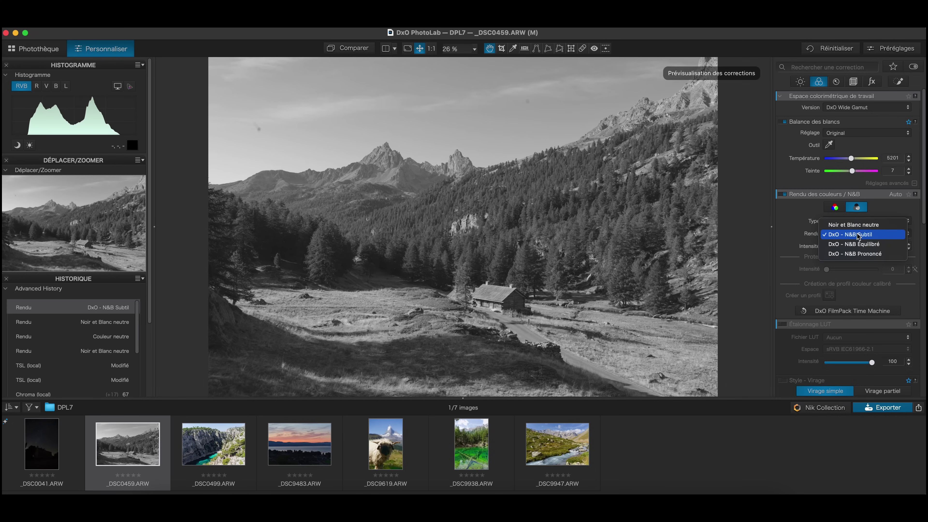
pyautogui.click(861, 247)
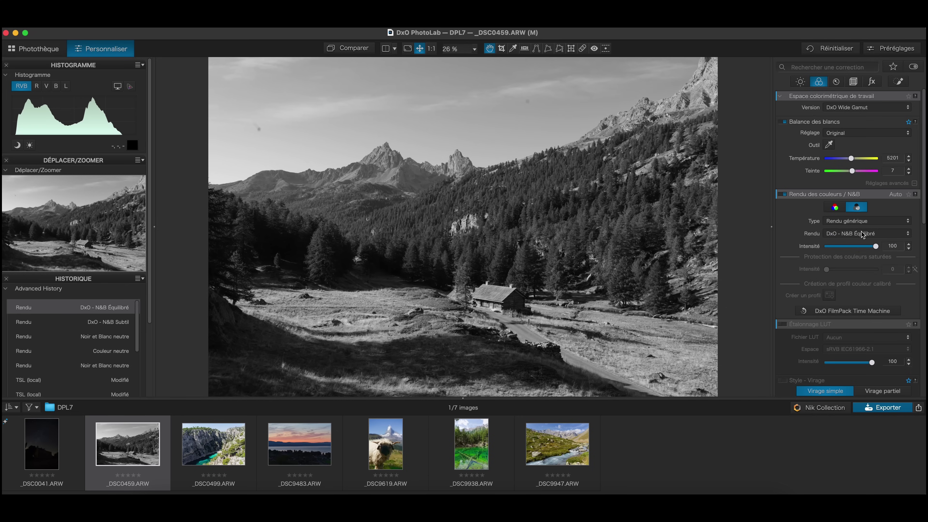
pyautogui.click(861, 233)
pyautogui.click(865, 247)
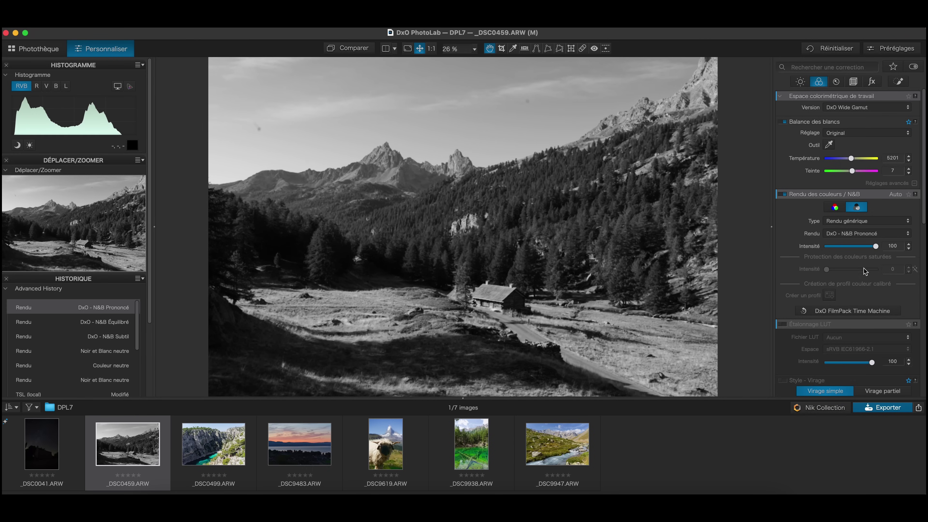
pyautogui.scroll(-2, 854, 272)
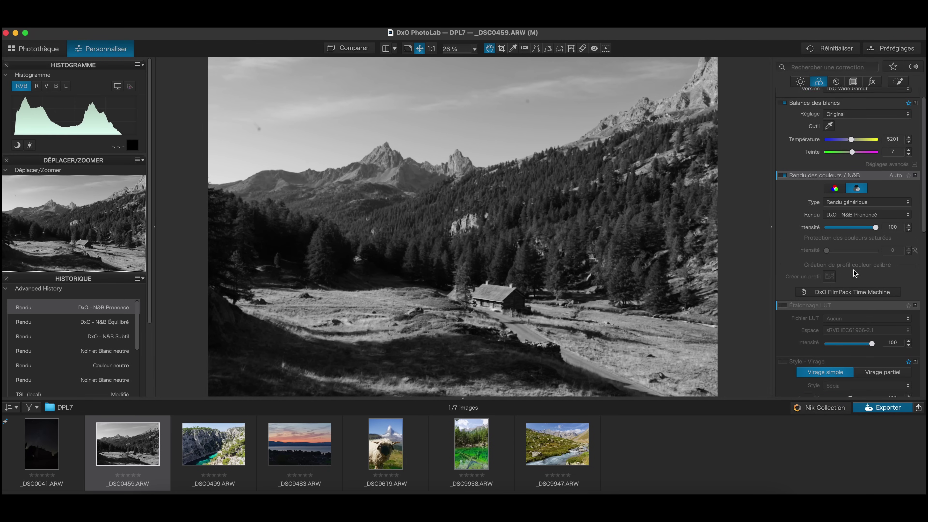
pyautogui.scroll(2, 854, 273)
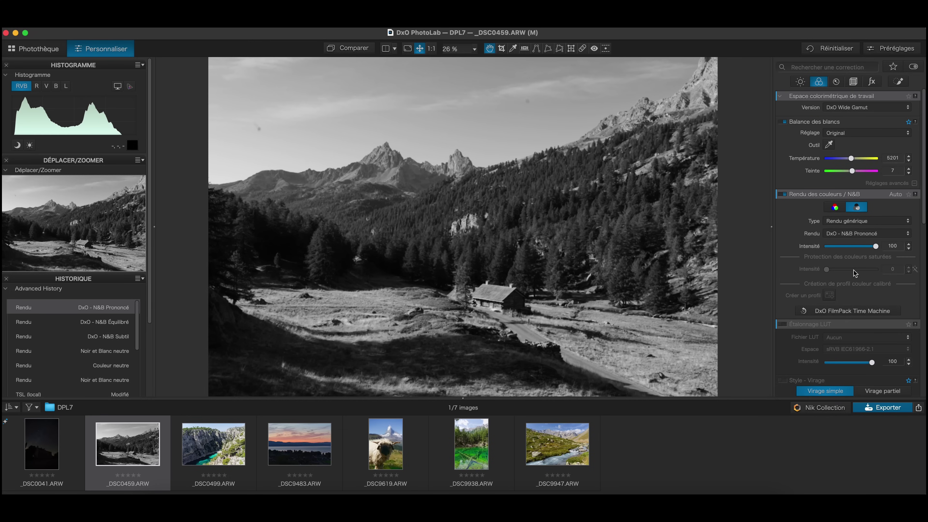
pyautogui.click(857, 236)
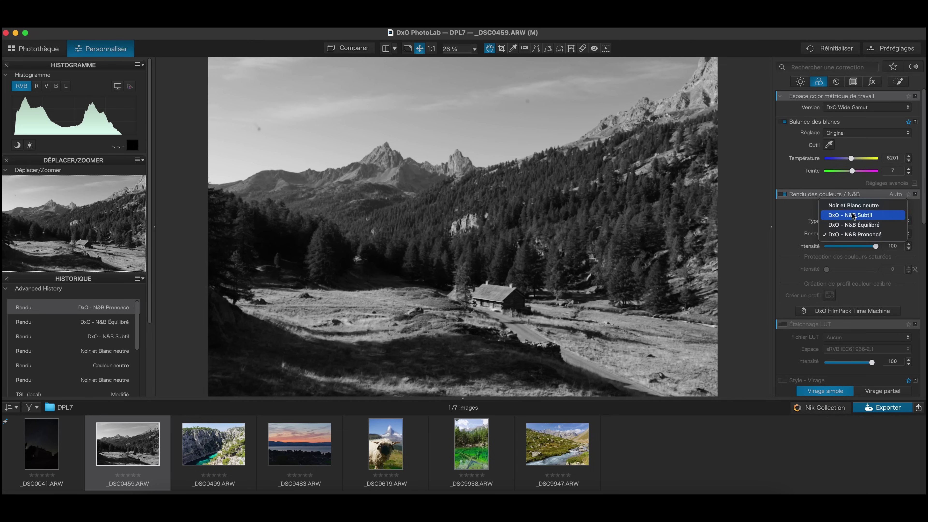
pyautogui.click(857, 205)
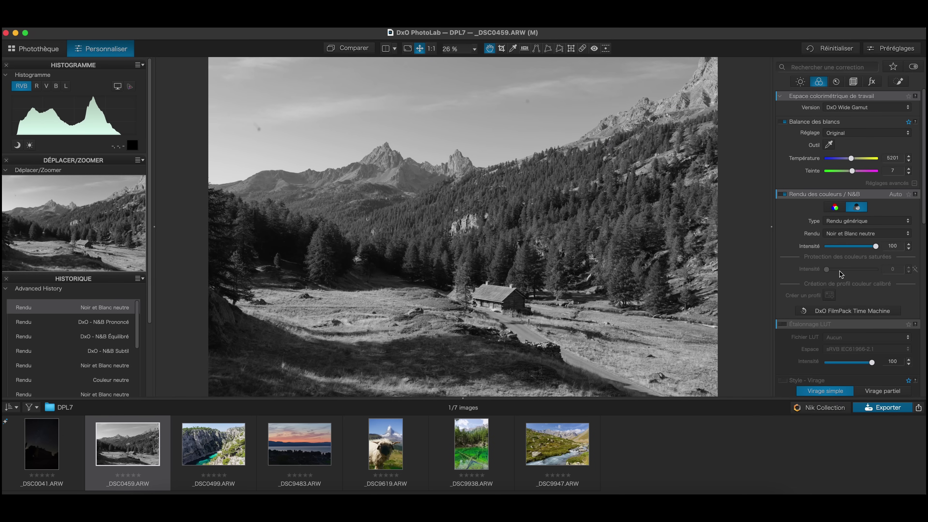
# Step: Enable the channel mixer, try Rouge at 23 and Bleu at 9, and reset both to 0
pyautogui.scroll(-10, 840, 274)
pyautogui.scroll(-3, 840, 273)
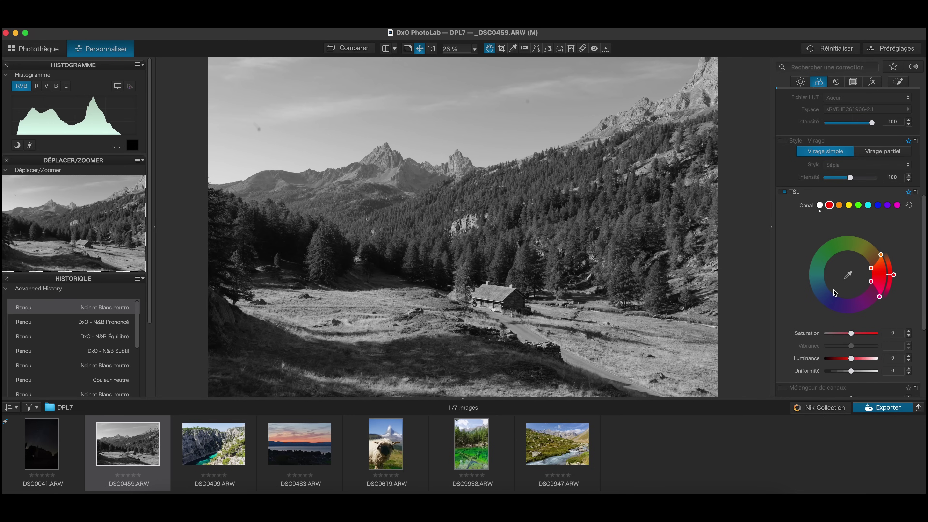
pyautogui.scroll(-12, 834, 292)
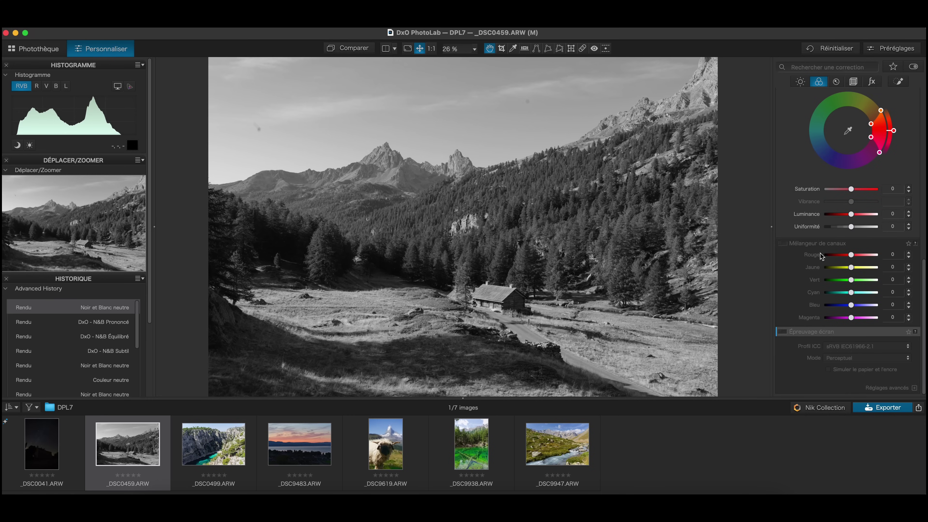
pyautogui.click(785, 244)
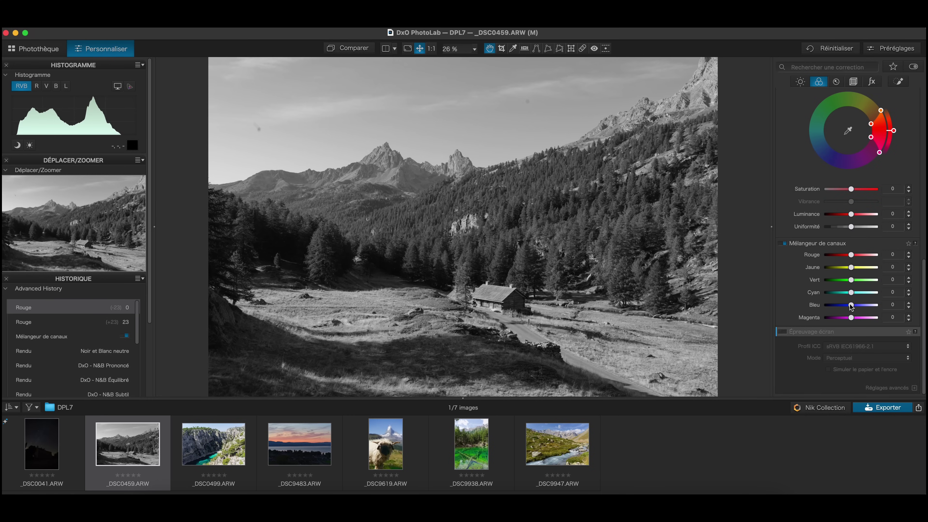
pyautogui.moveTo(852, 306)
pyautogui.mouseDown()
pyautogui.moveTo(824, 308)
pyautogui.moveTo(873, 307)
pyautogui.moveTo(836, 308)
pyautogui.moveTo(861, 309)
pyautogui.moveTo(853, 308)
pyautogui.mouseUp()
pyautogui.doubleClick(831, 304)
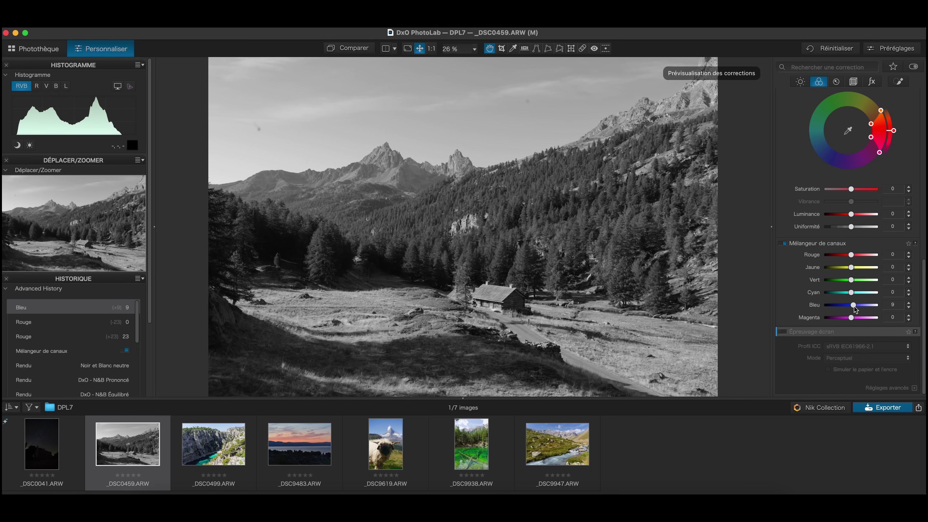
pyautogui.scroll(3, 841, 287)
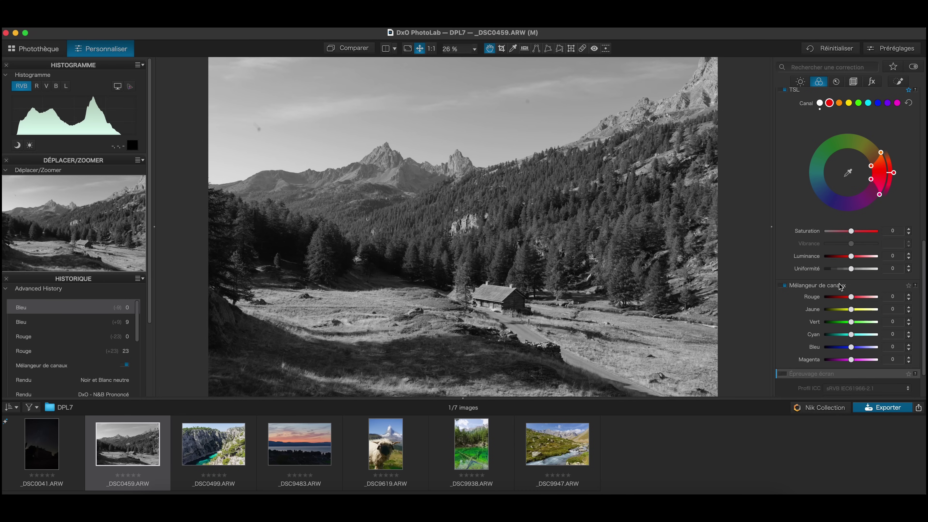
pyautogui.scroll(10, 841, 286)
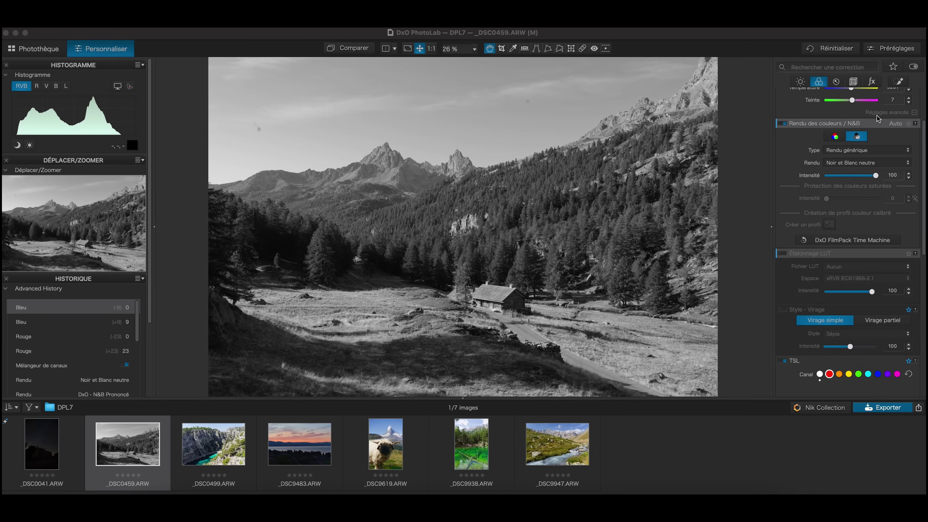
# Step: Add a local-adjustment control point on the sunlit meadow, enlarge its area past the trees and reduce it to fit the meadow
pyautogui.click(899, 82)
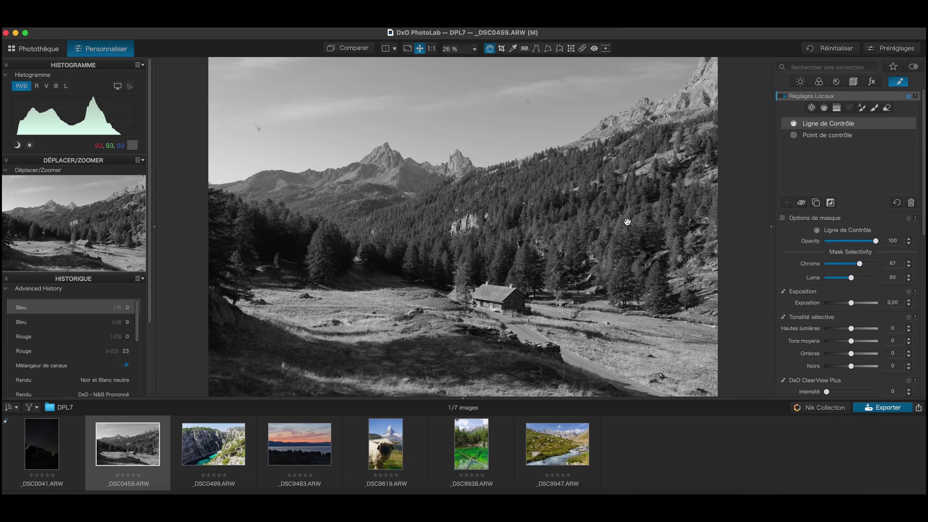
pyautogui.click(812, 107)
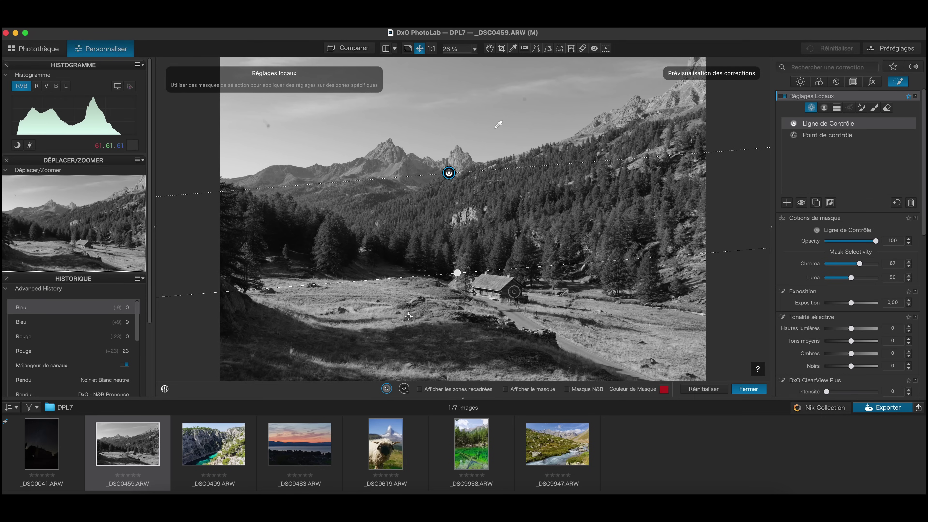
pyautogui.click(369, 308)
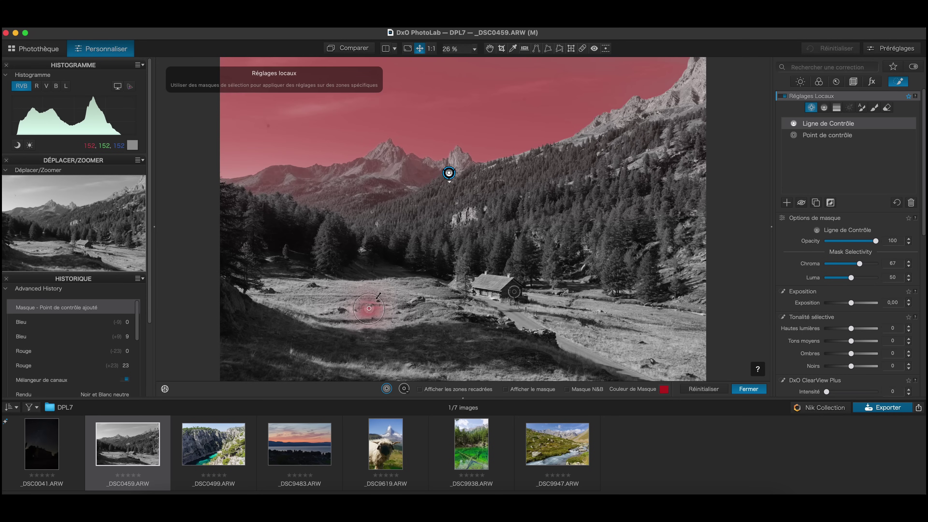
pyautogui.click(445, 233)
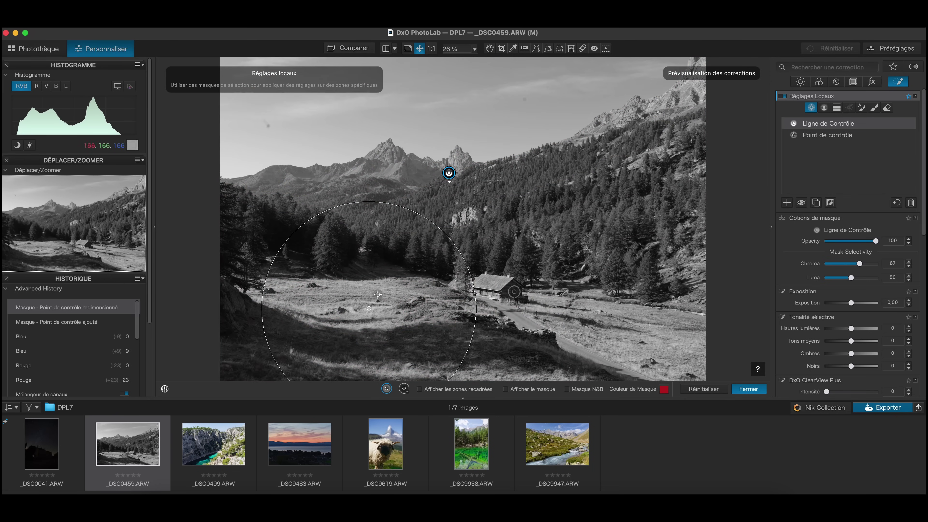
pyautogui.moveTo(368, 308)
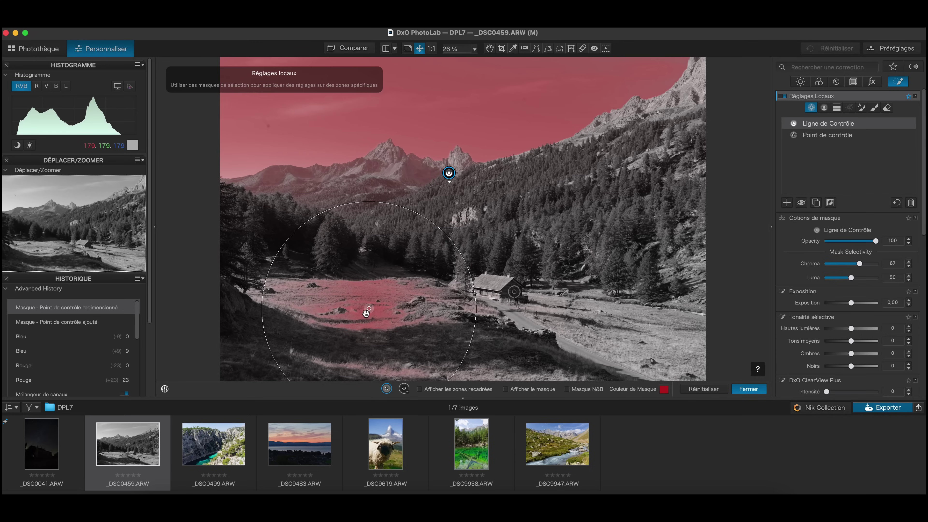
pyautogui.moveTo(452, 242); pyautogui.dragTo(408, 277)
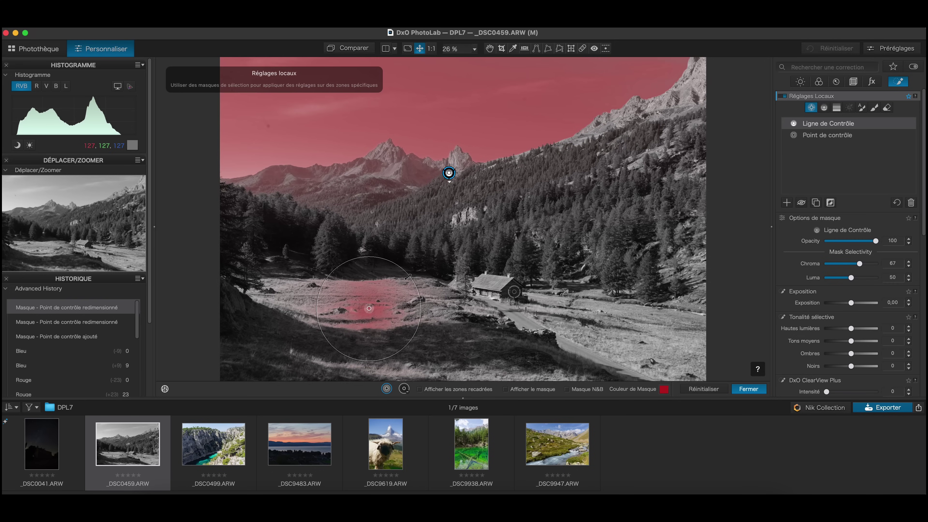